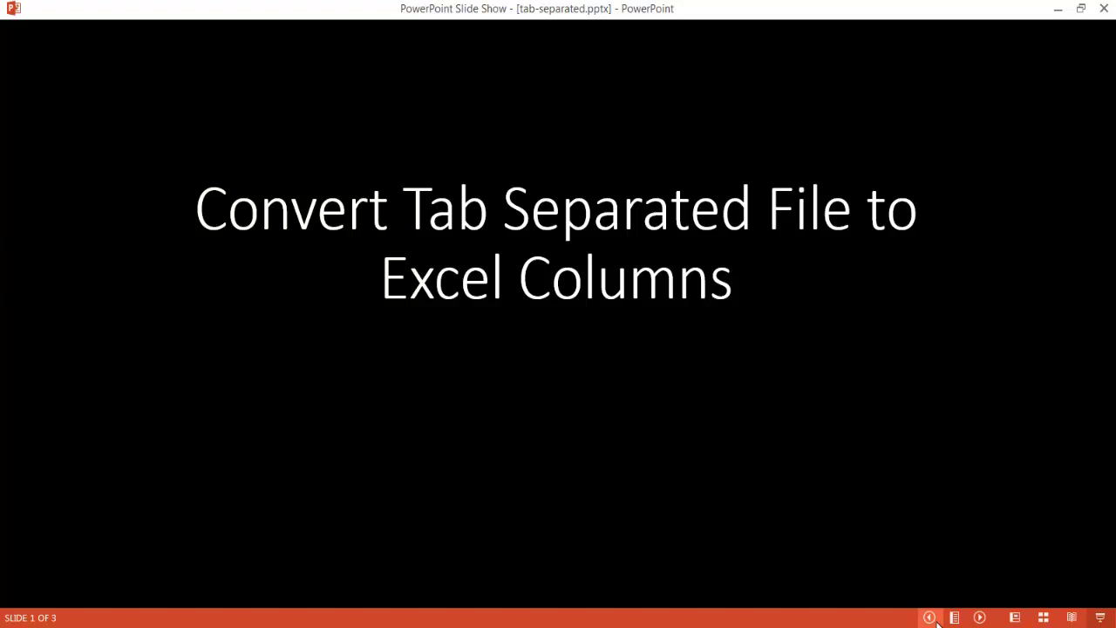
Advance the slide show past the Text Import note to slide 3, showing three tab-separated files.
key(Right)
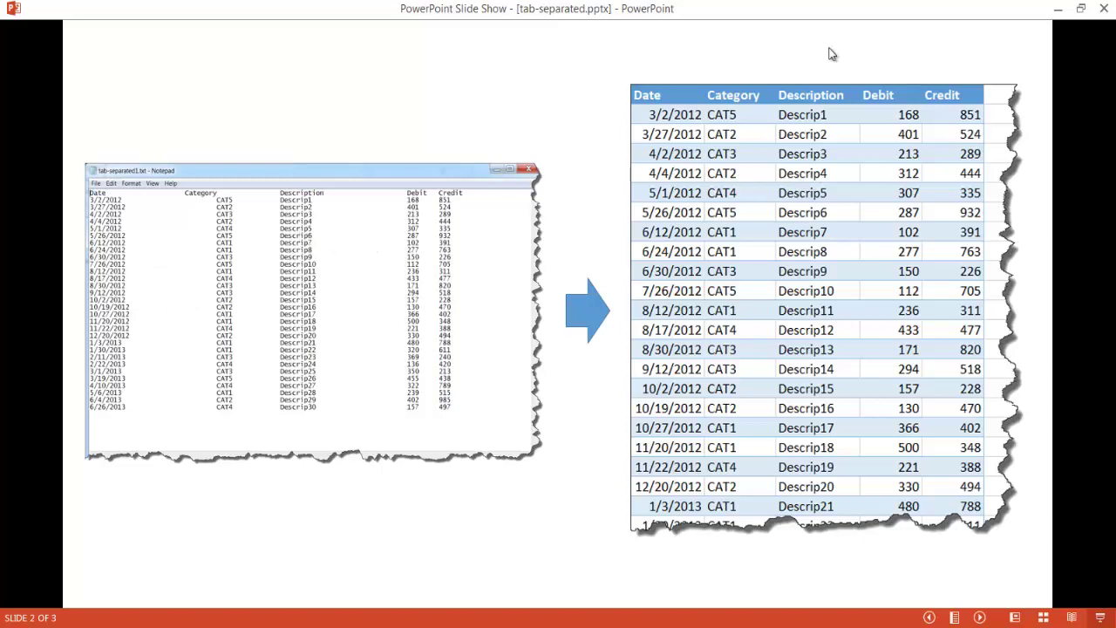
click(914, 372)
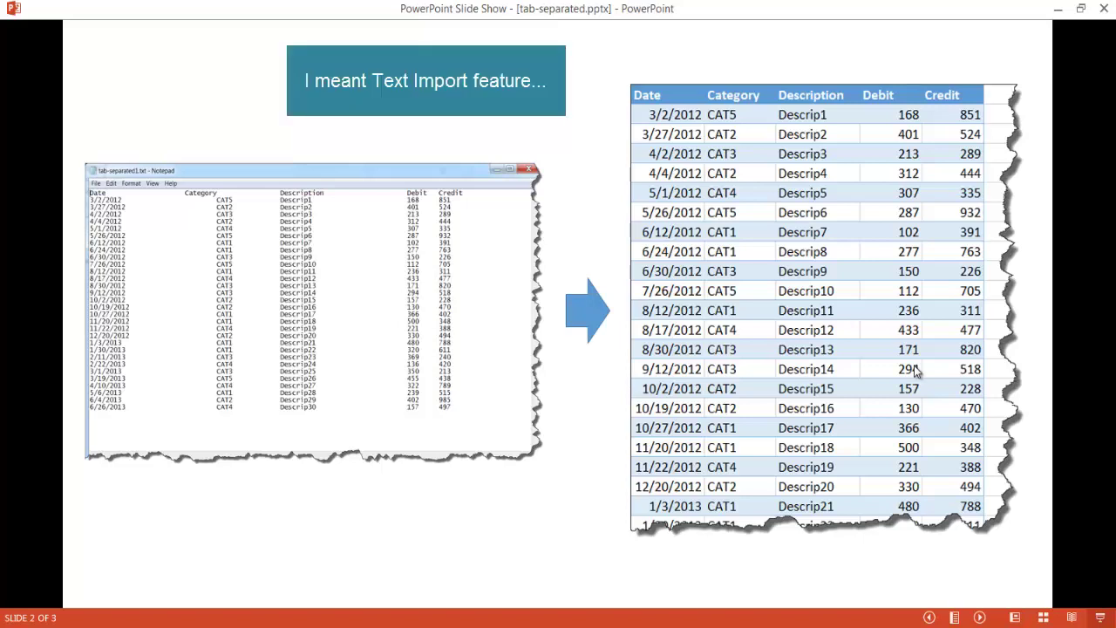
click(914, 372)
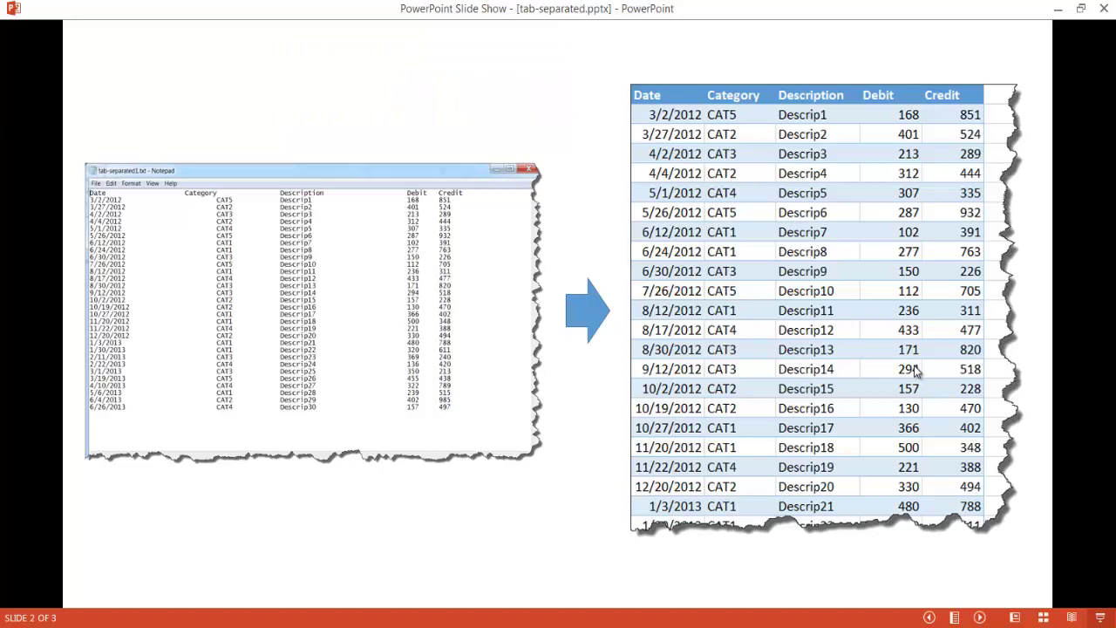
click(914, 373)
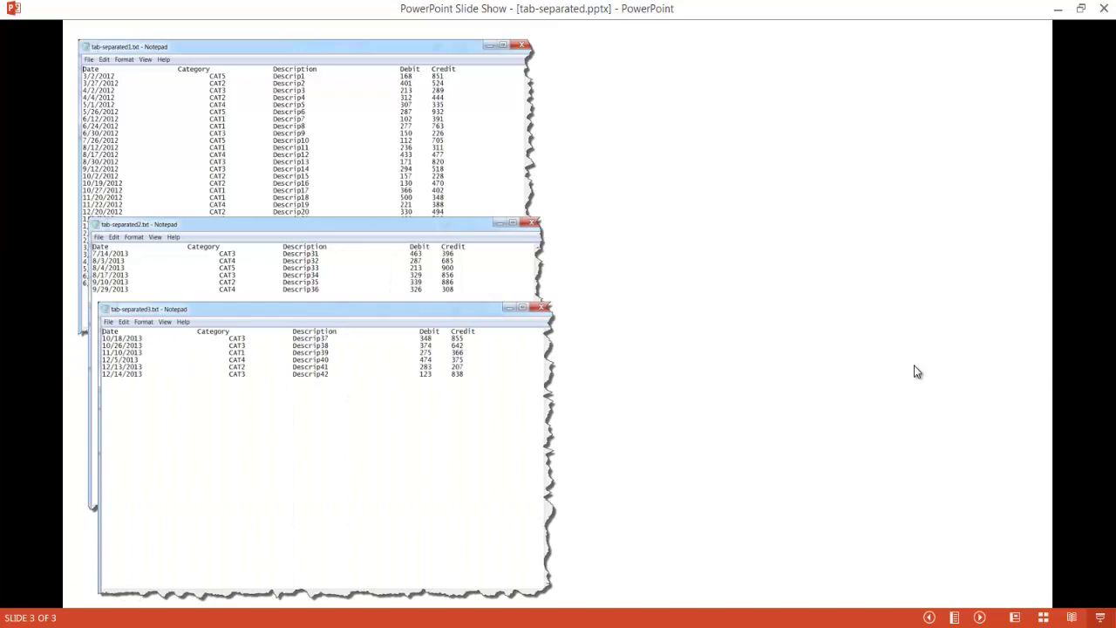
Reveal the combined table from all three files and the questions about daily runs and large files.
click(914, 372)
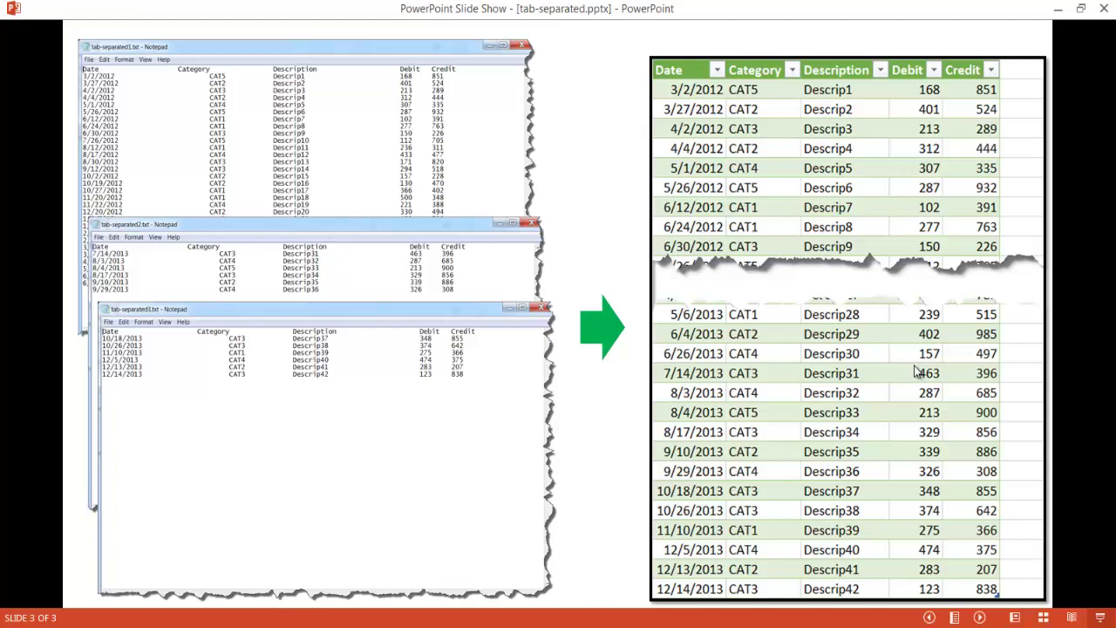
key(Right)
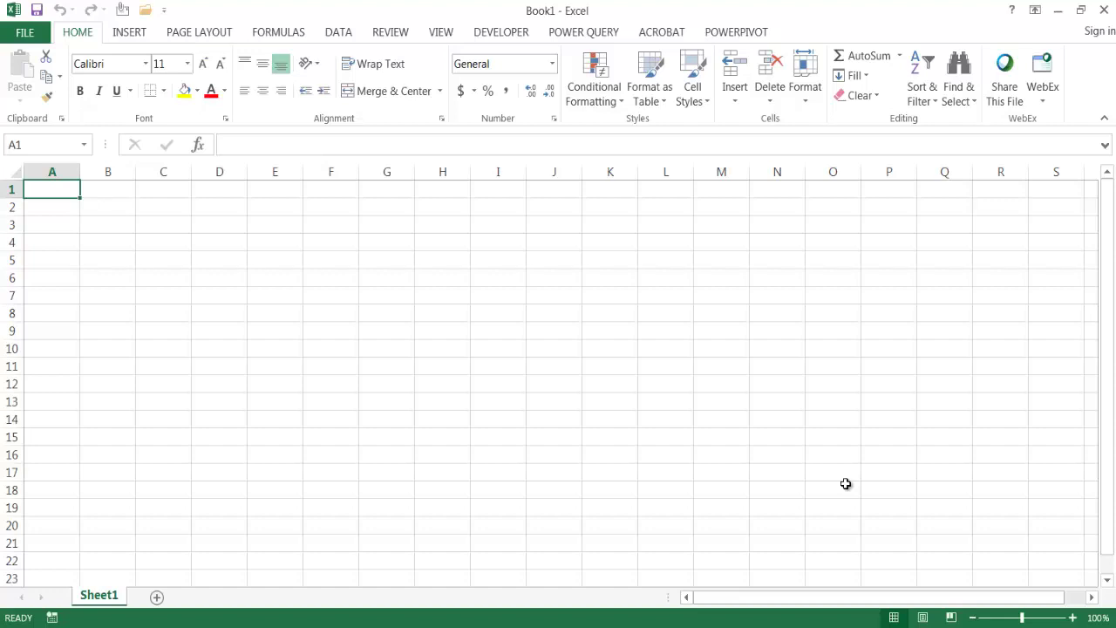
Open tab-separated1.txt from the demo folder to start the Text Import Wizard.
key(ctrl+o)
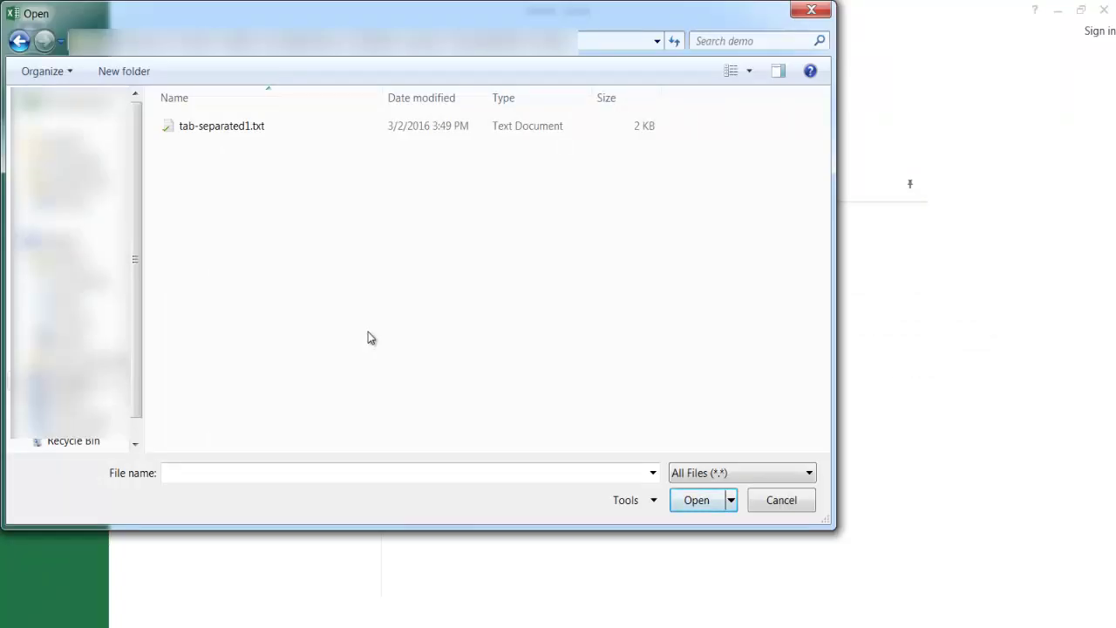
double_click(219, 128)
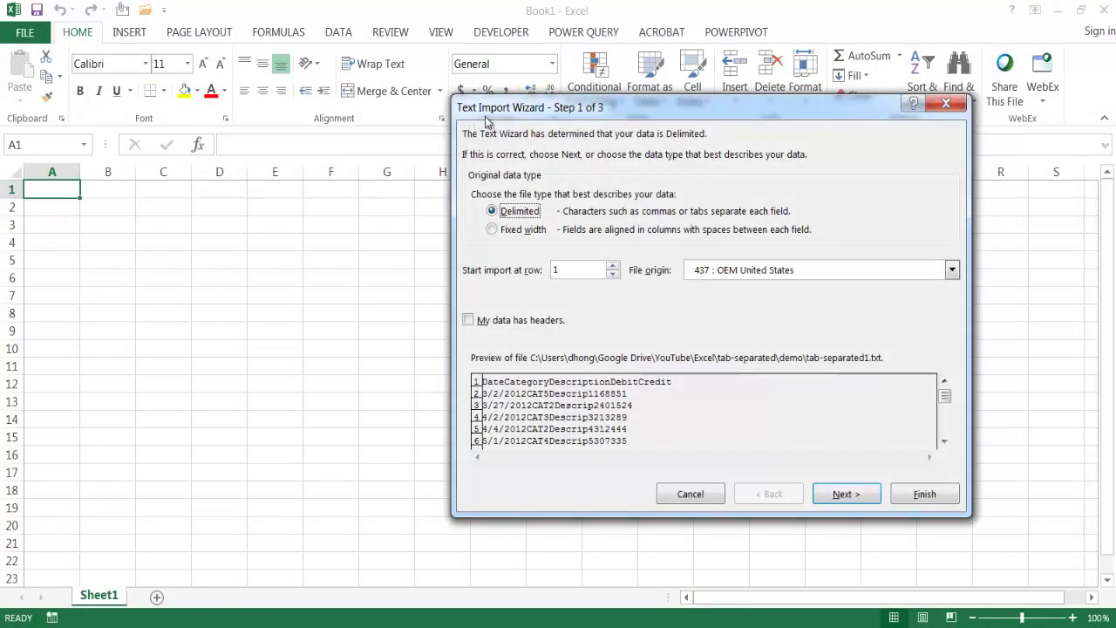
Import tab-separated1.txt with a header row, splitting columns on Tab and Space delimiters.
click(467, 321)
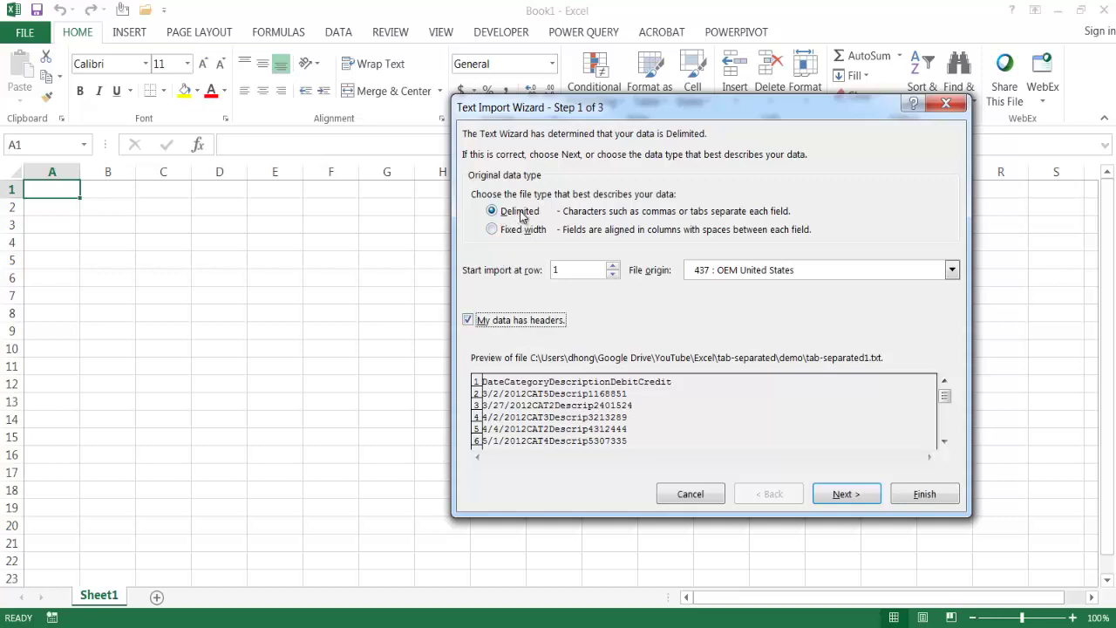
click(841, 495)
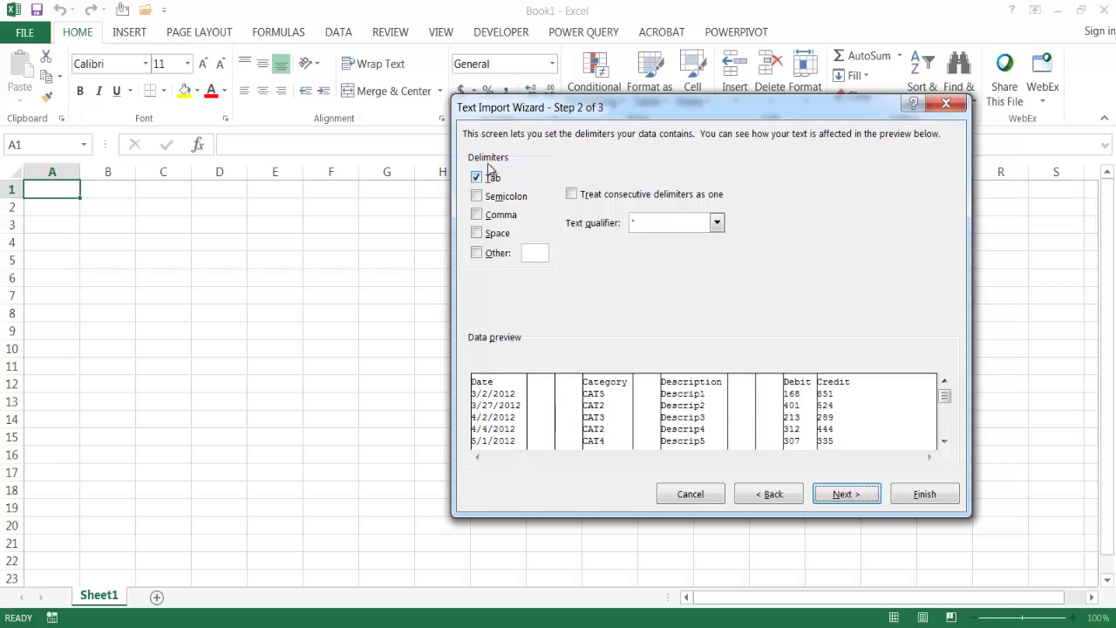
click(477, 233)
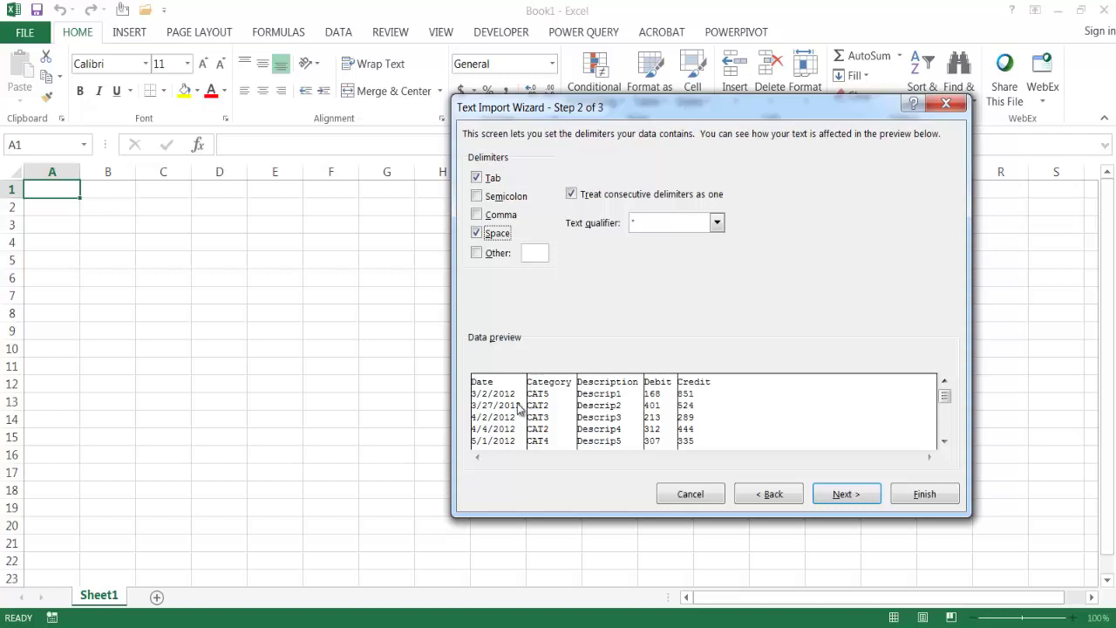
click(870, 495)
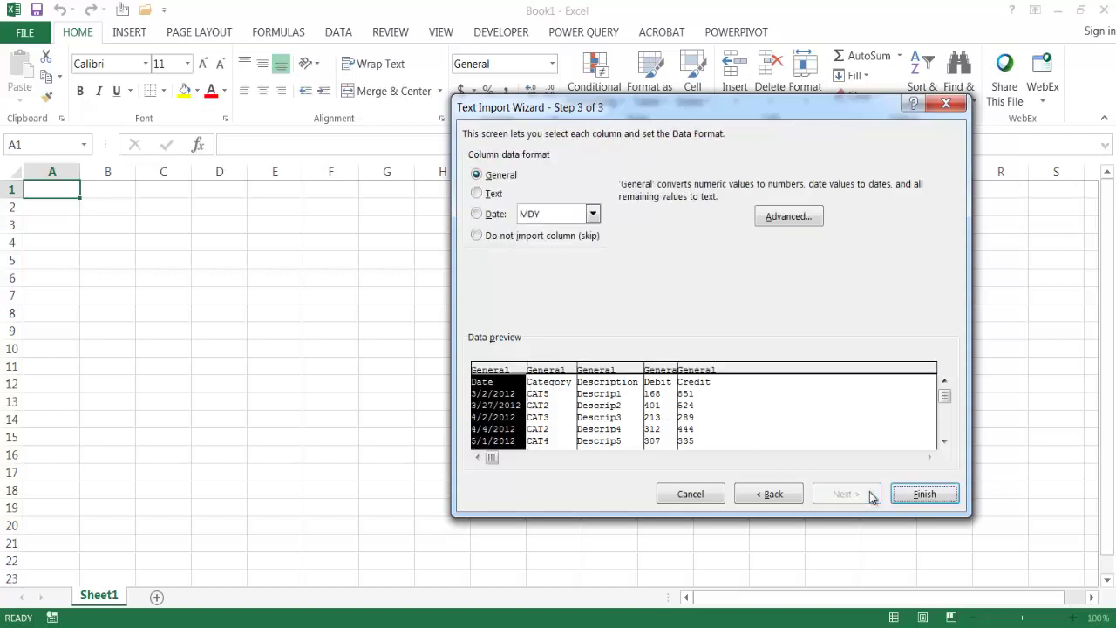
click(945, 496)
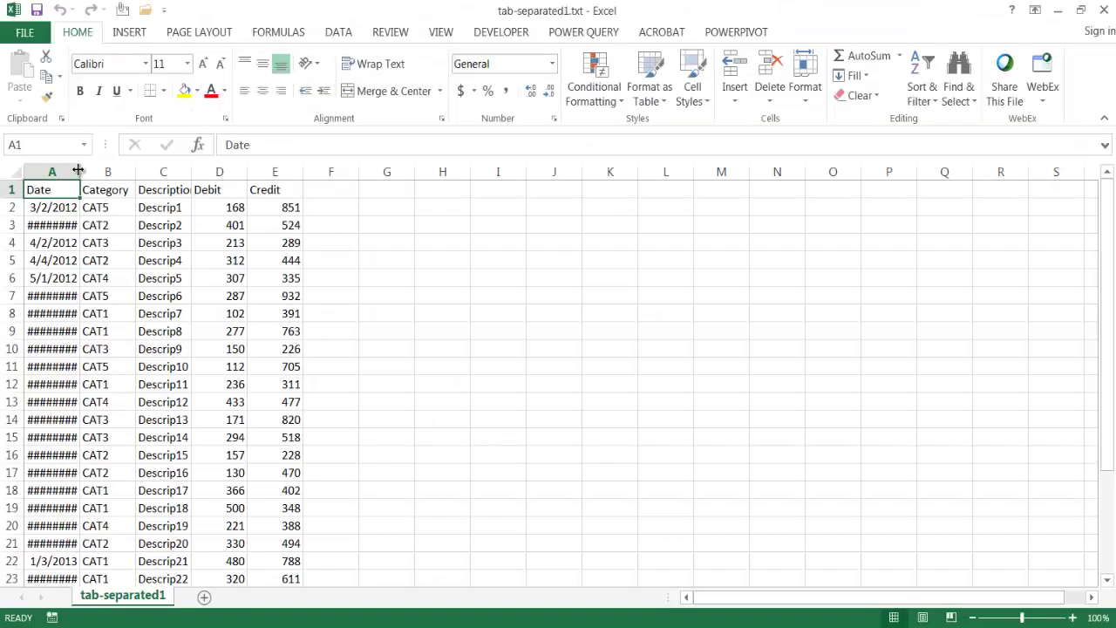
Autofit column A to show full dates, then bring up the Power Query commands in Book2.
double_click(78, 169)
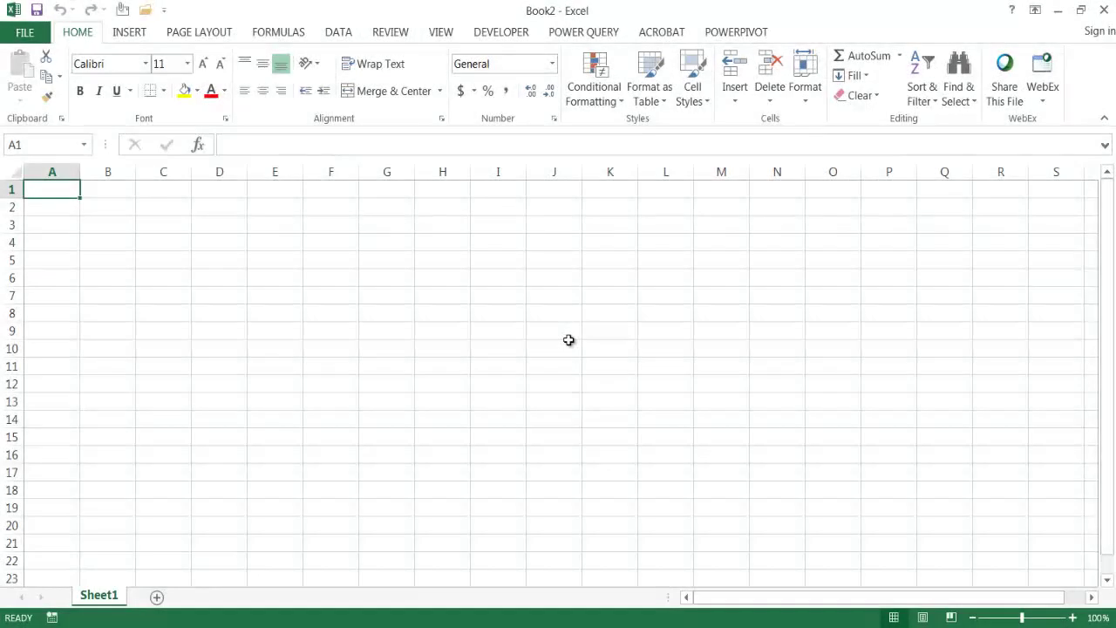
click(620, 39)
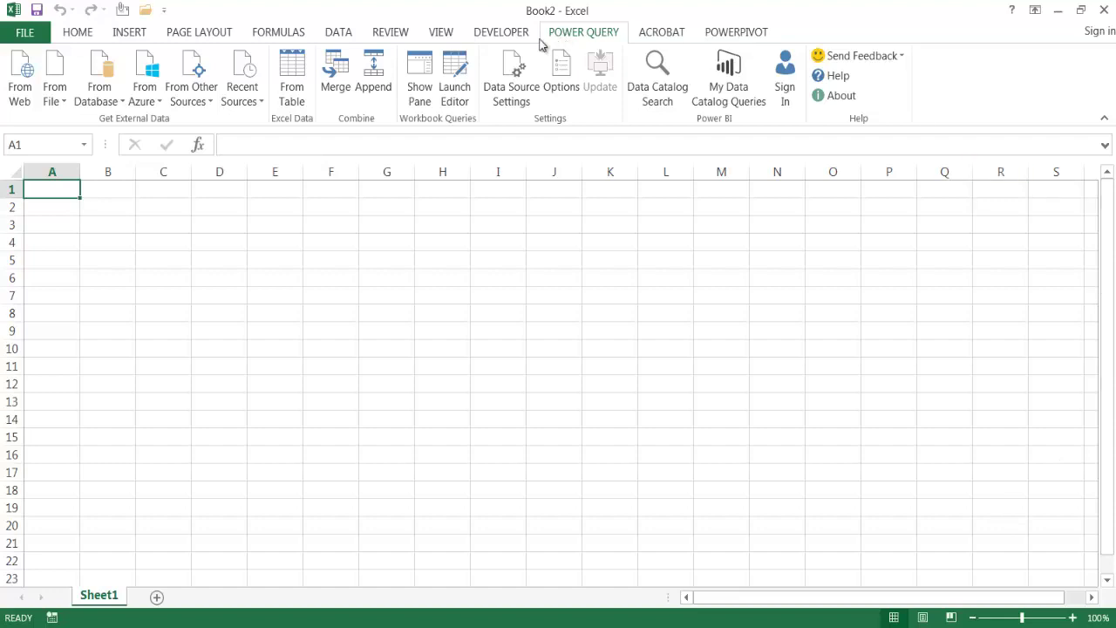
Start a From Folder import with the demo folder as the source path.
click(56, 101)
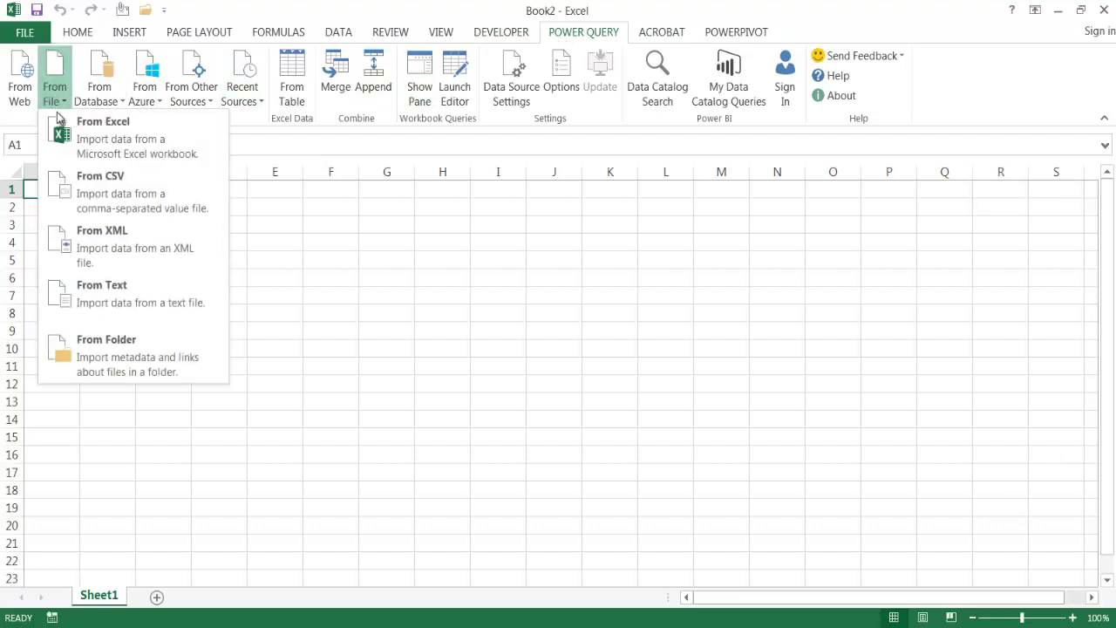
click(100, 350)
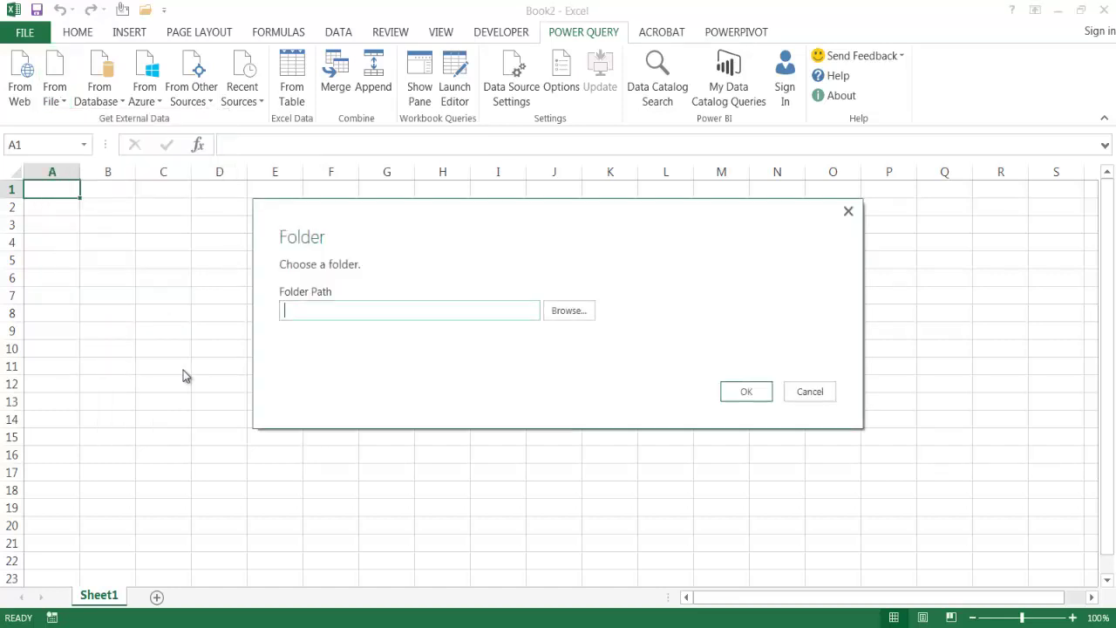
click(575, 312)
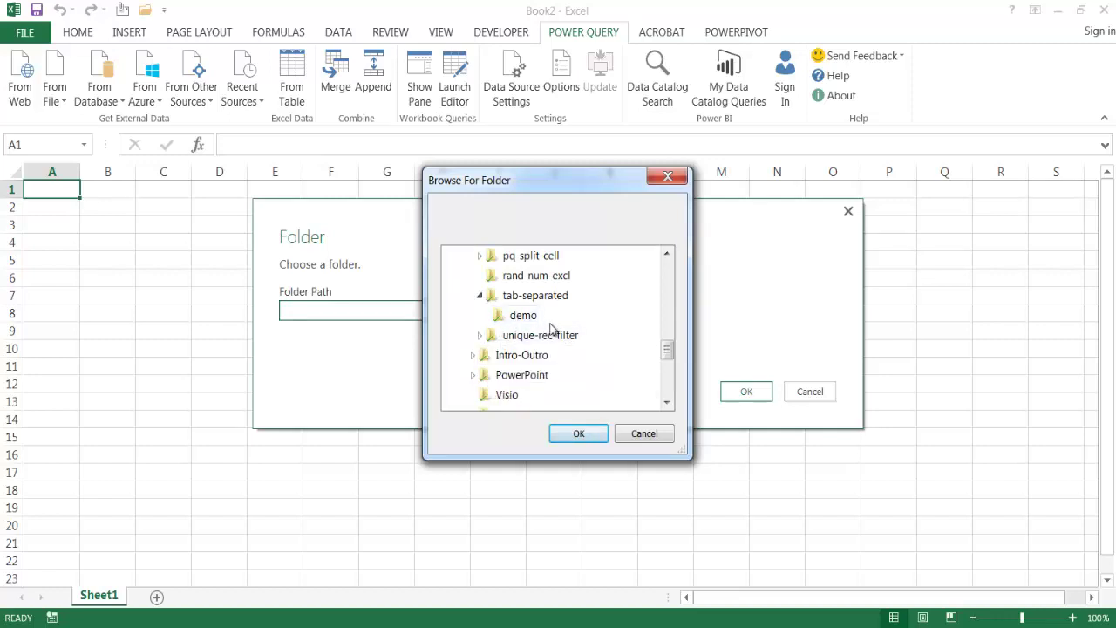
click(515, 319)
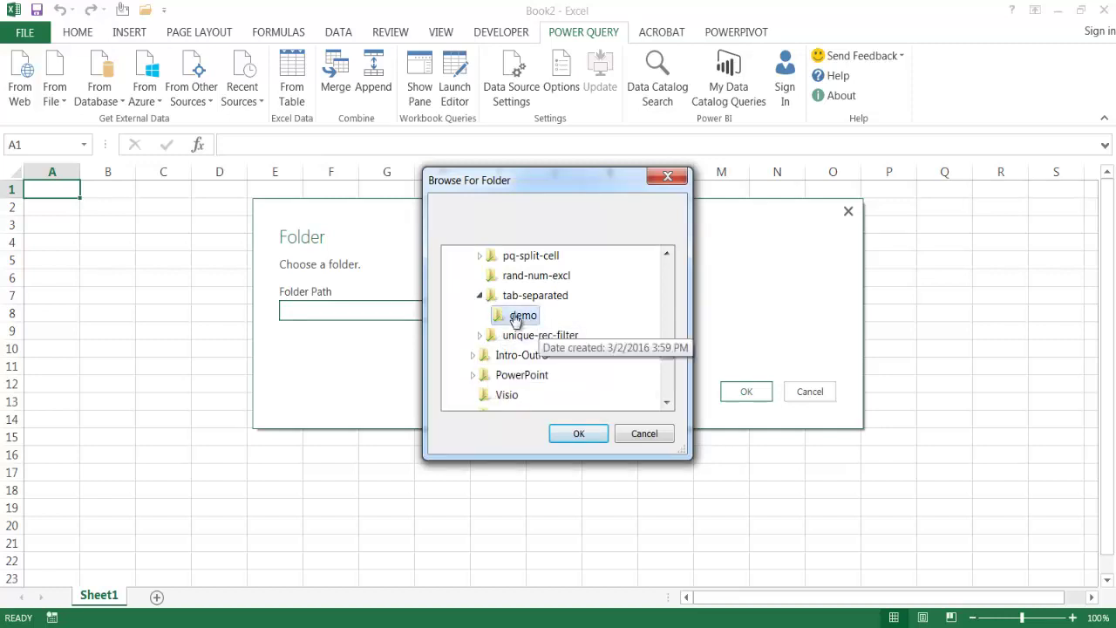
click(575, 433)
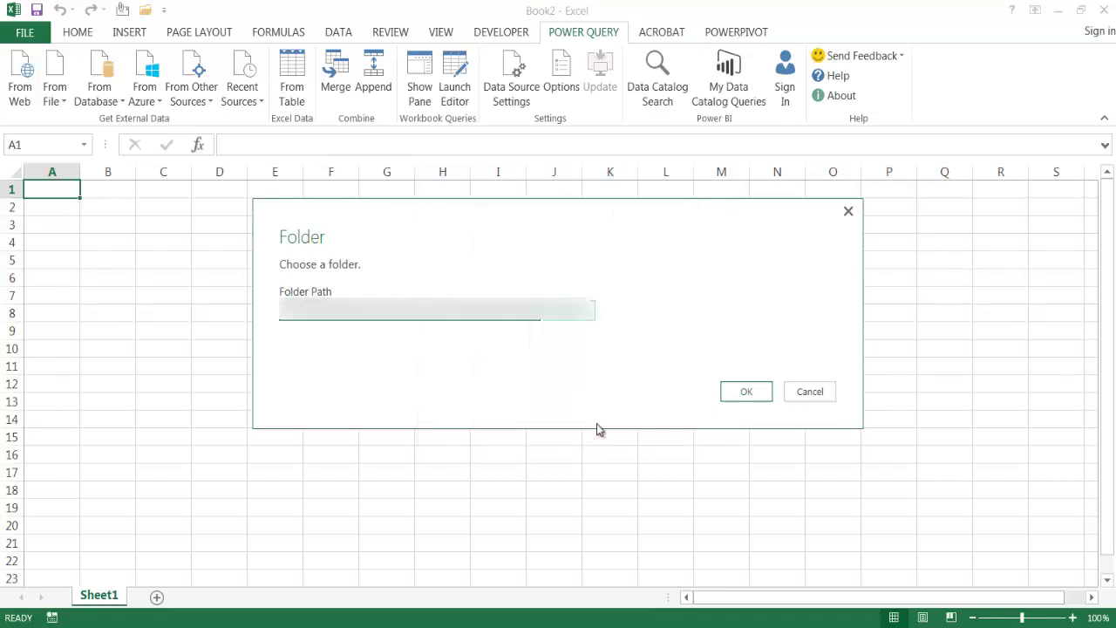
click(747, 399)
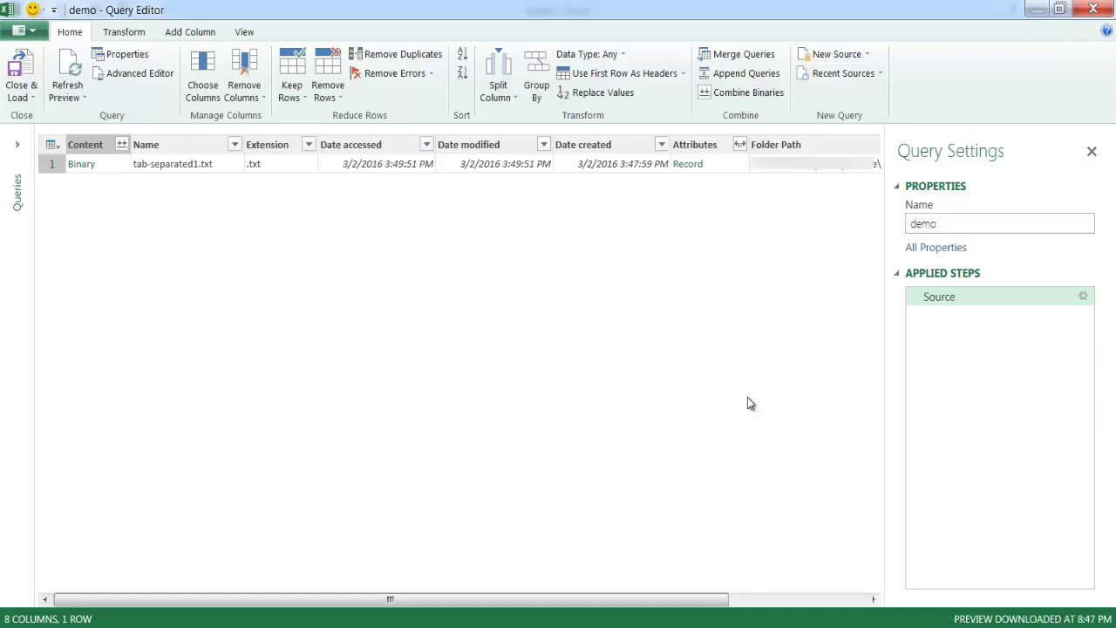
Keep only the Content column and combine the files' binaries into one table.
click(80, 147)
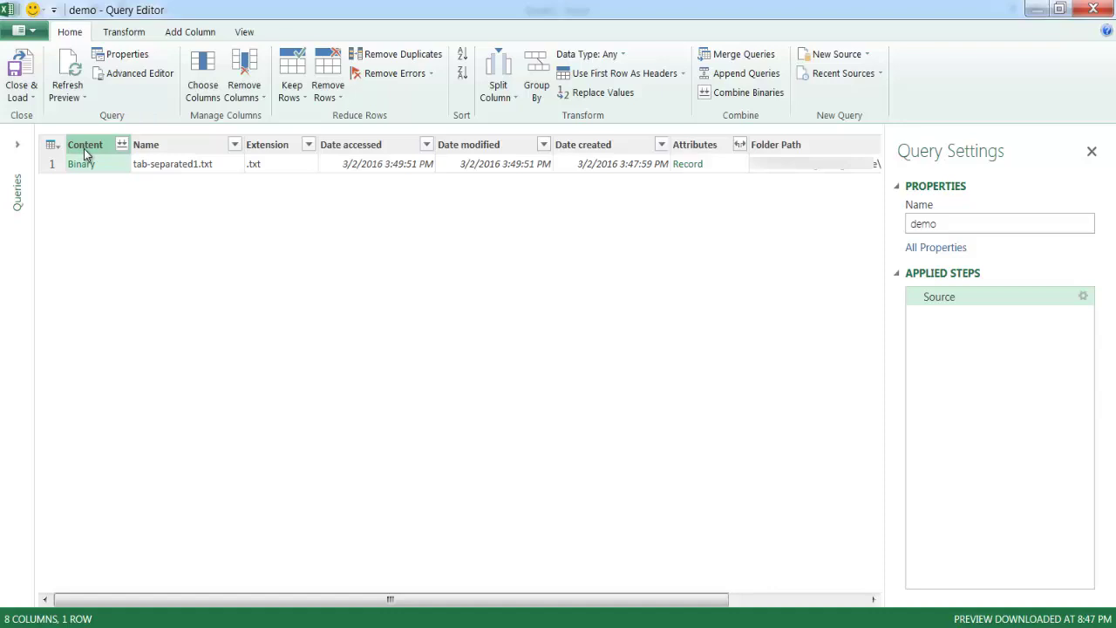
right_click(86, 154)
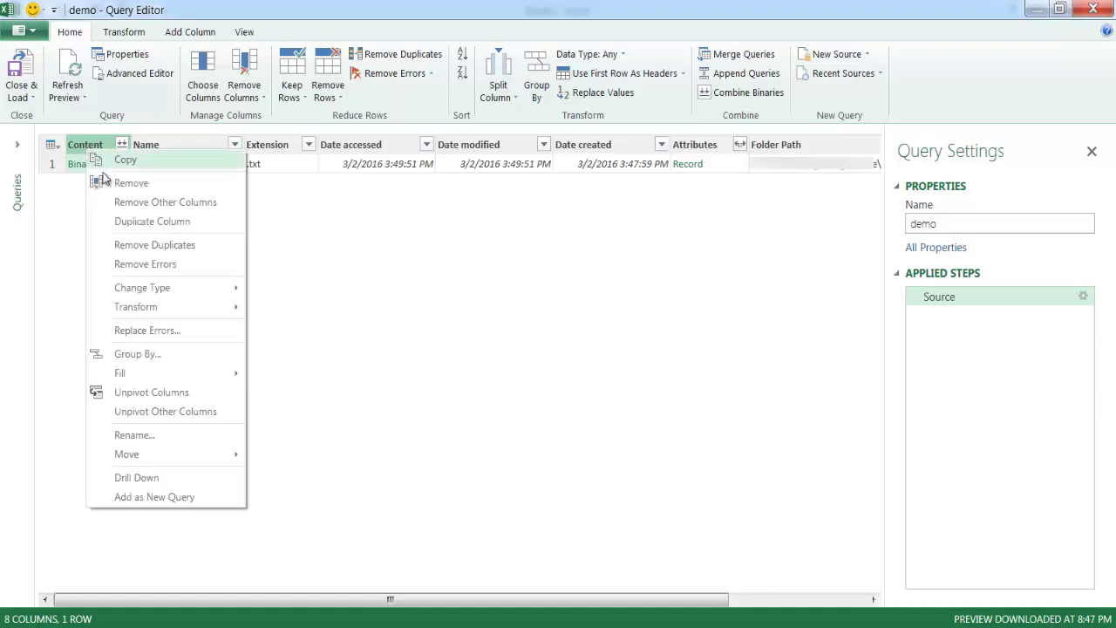
click(127, 204)
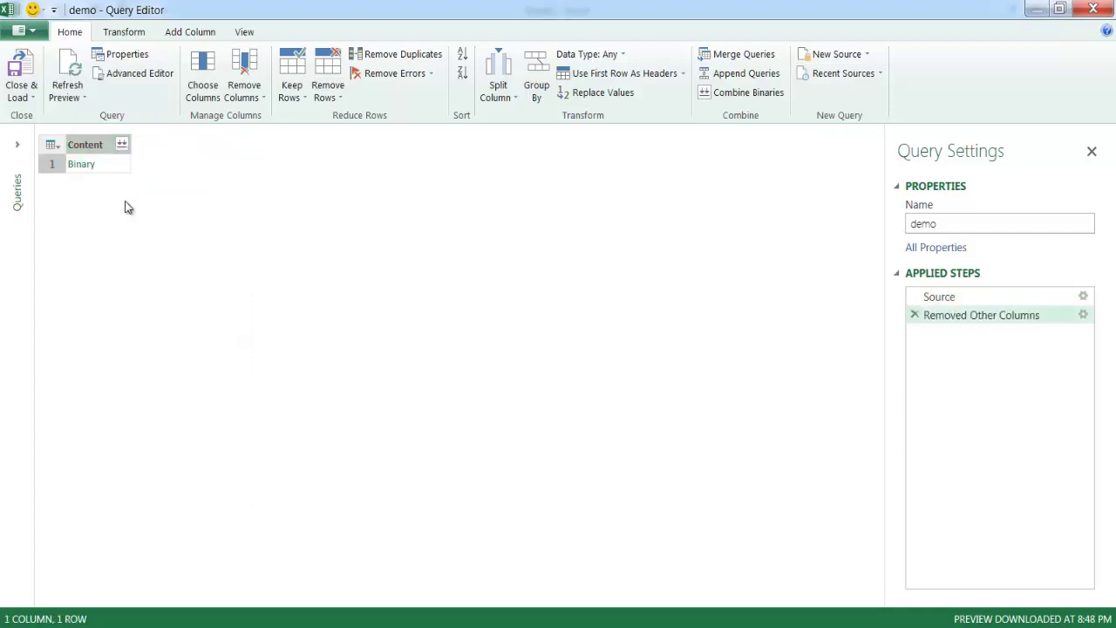
click(122, 146)
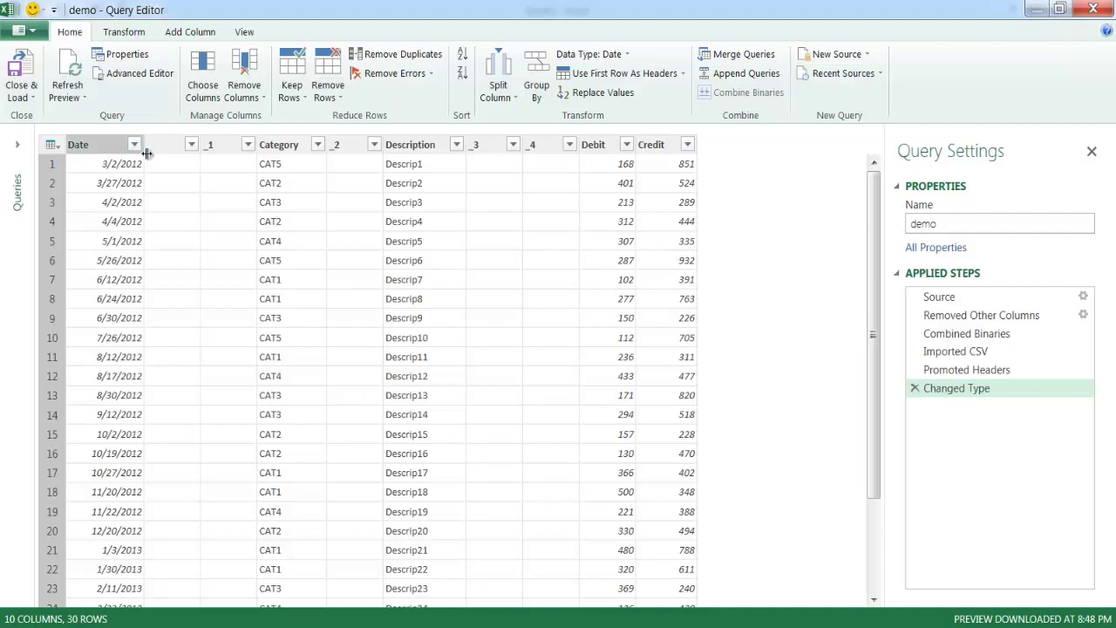
Remove the empty blank, _1, _2, _3 and _4 columns from the demo query.
click(159, 155)
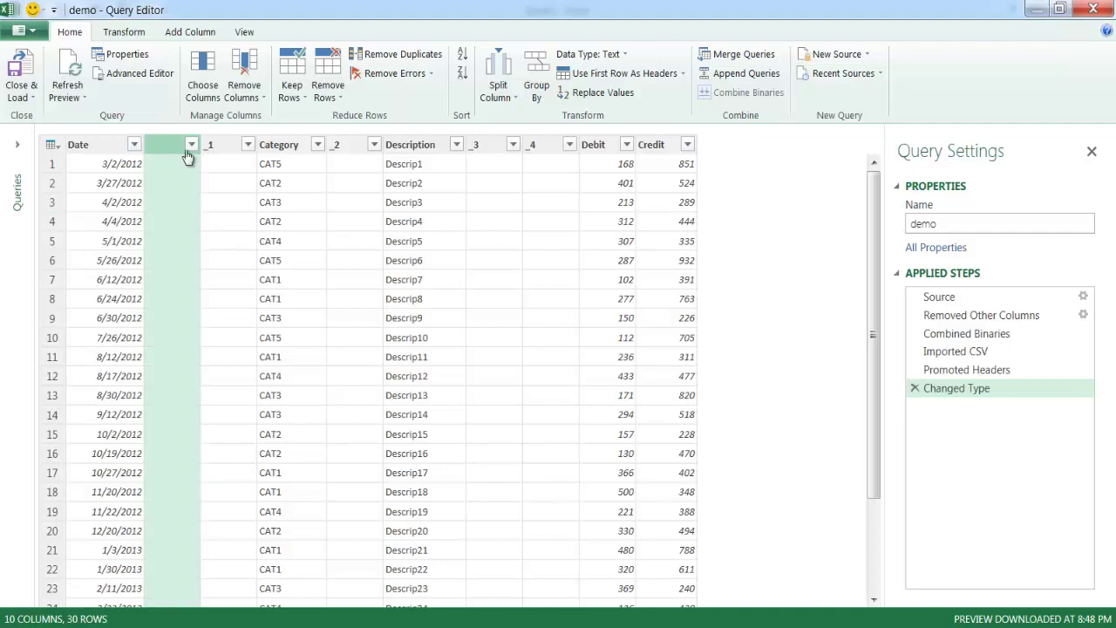
shift+click(221, 153)
ctrl+click(346, 152)
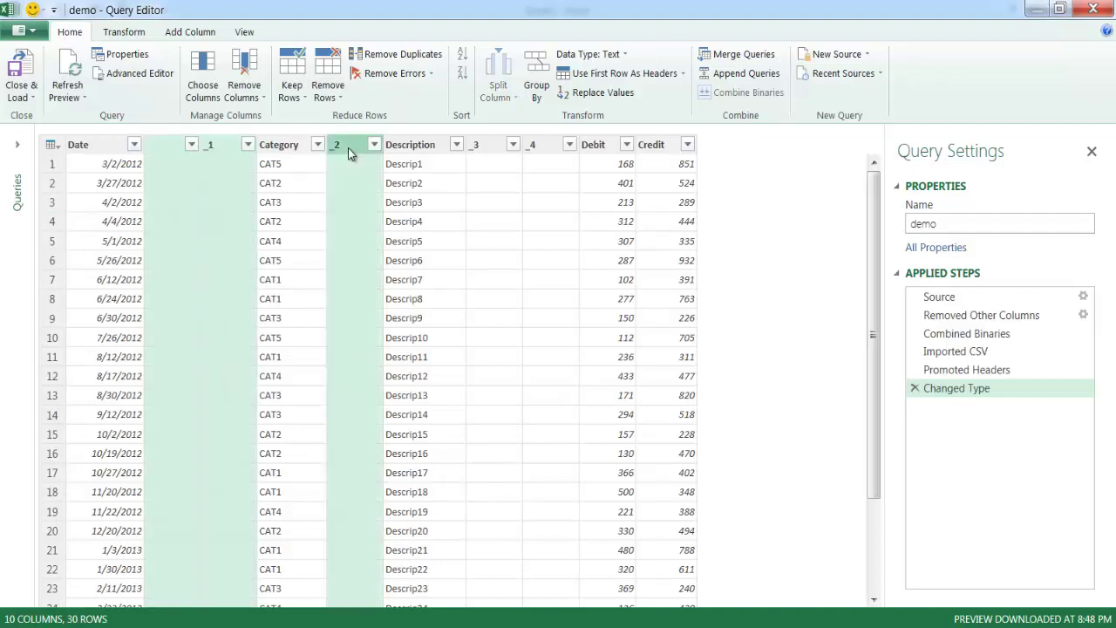
ctrl+click(488, 154)
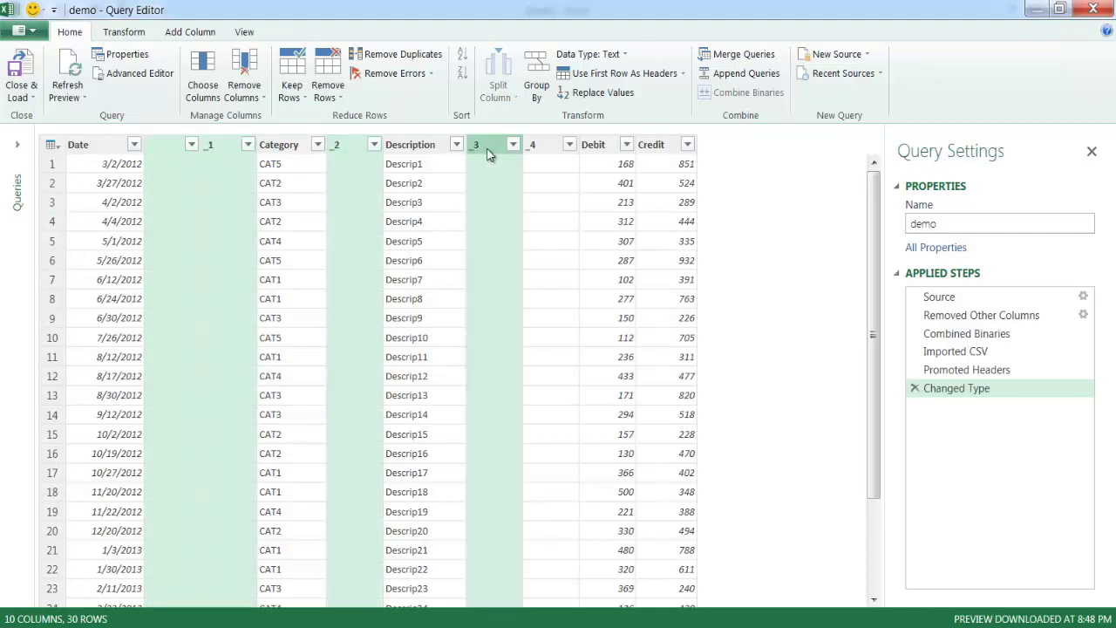
ctrl+click(540, 153)
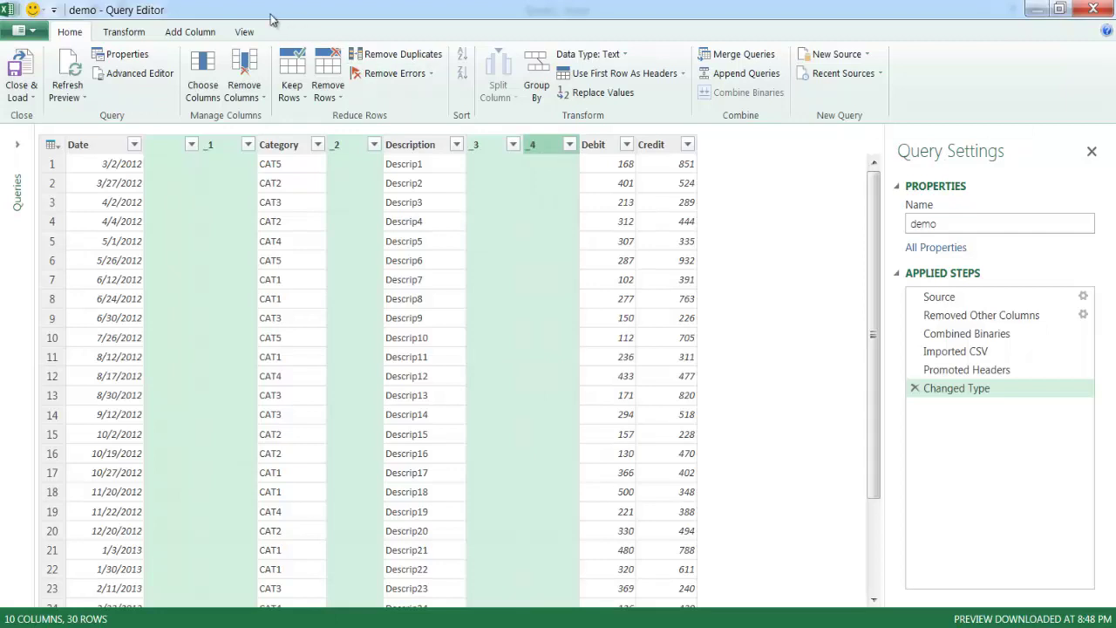
right_click(550, 150)
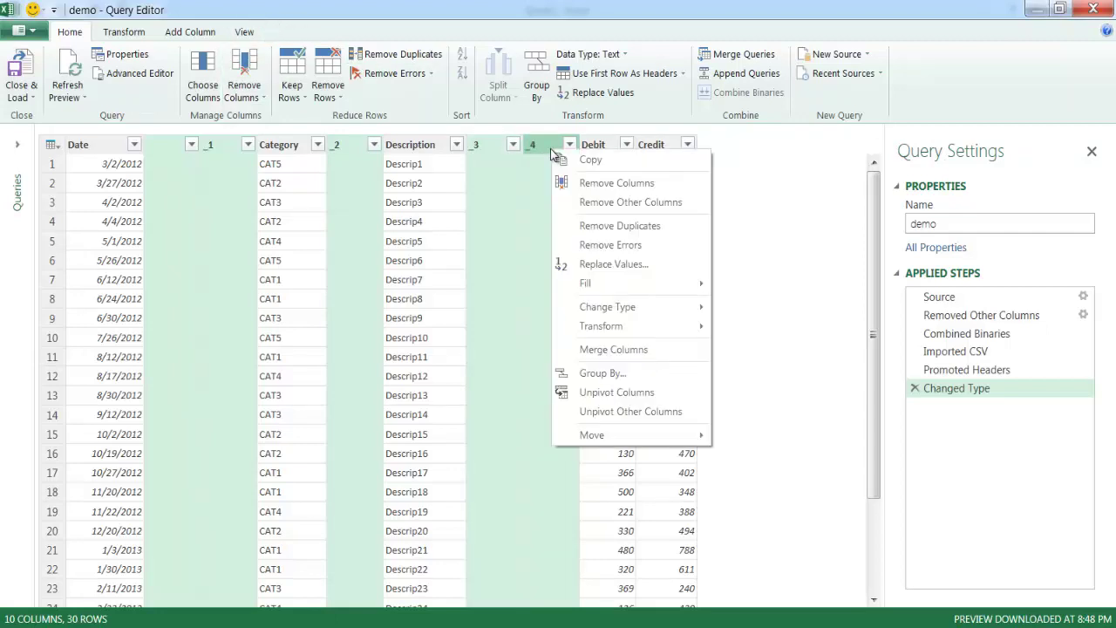
click(631, 189)
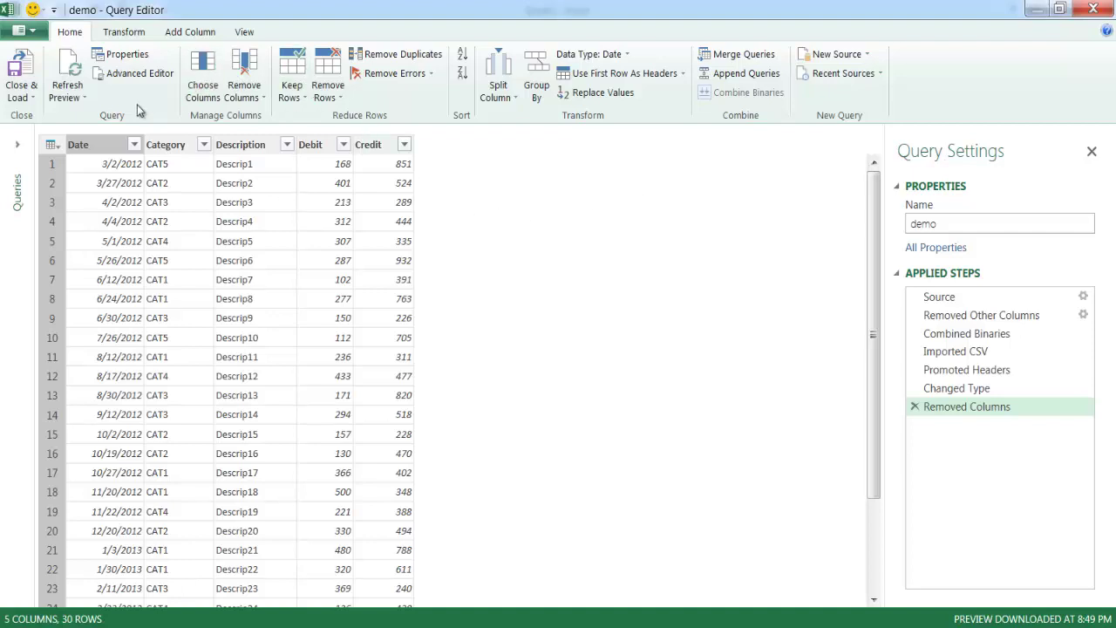
Close & Load the demo query into the worksheet as a 30-row table.
click(19, 70)
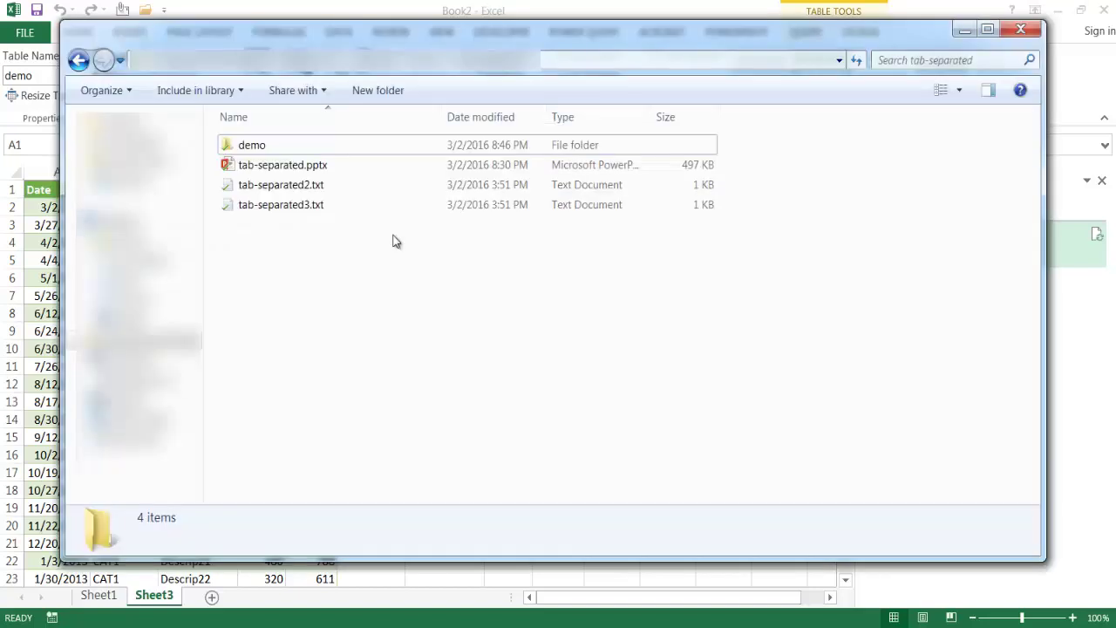
Move tab-separated2.txt into the demo folder and return to Excel.
click(308, 189)
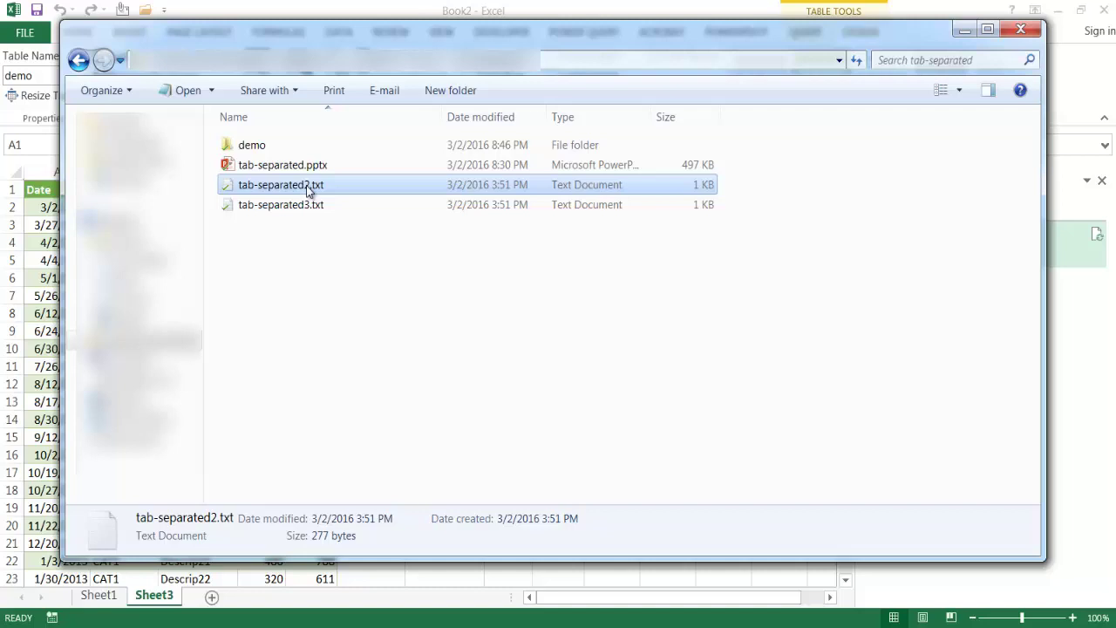
drag(306, 184, 255, 153)
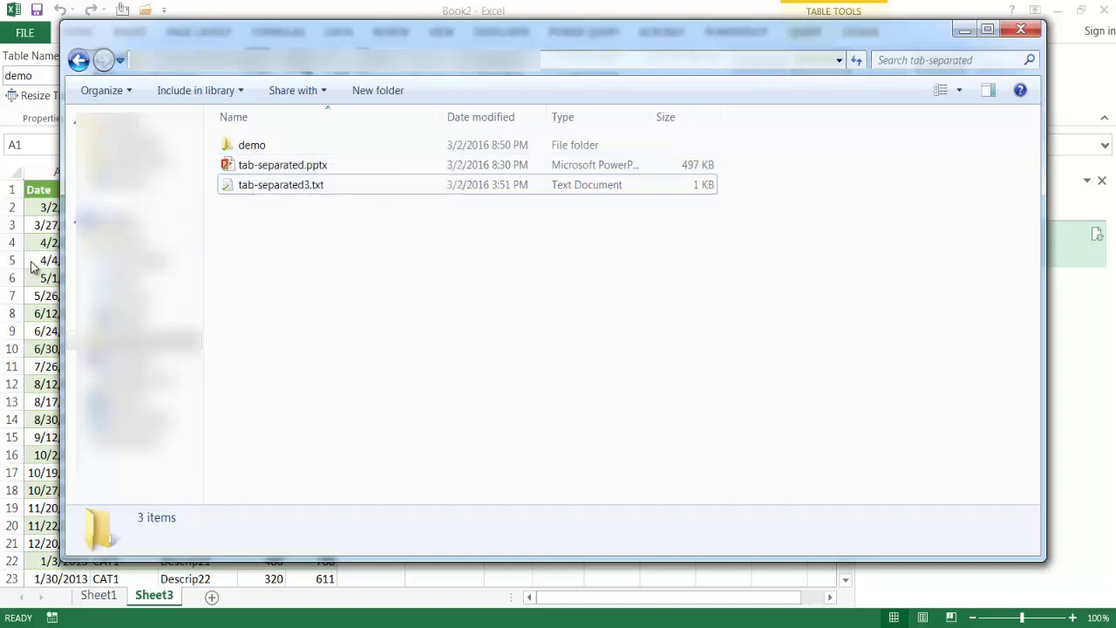
key(alt+Tab)
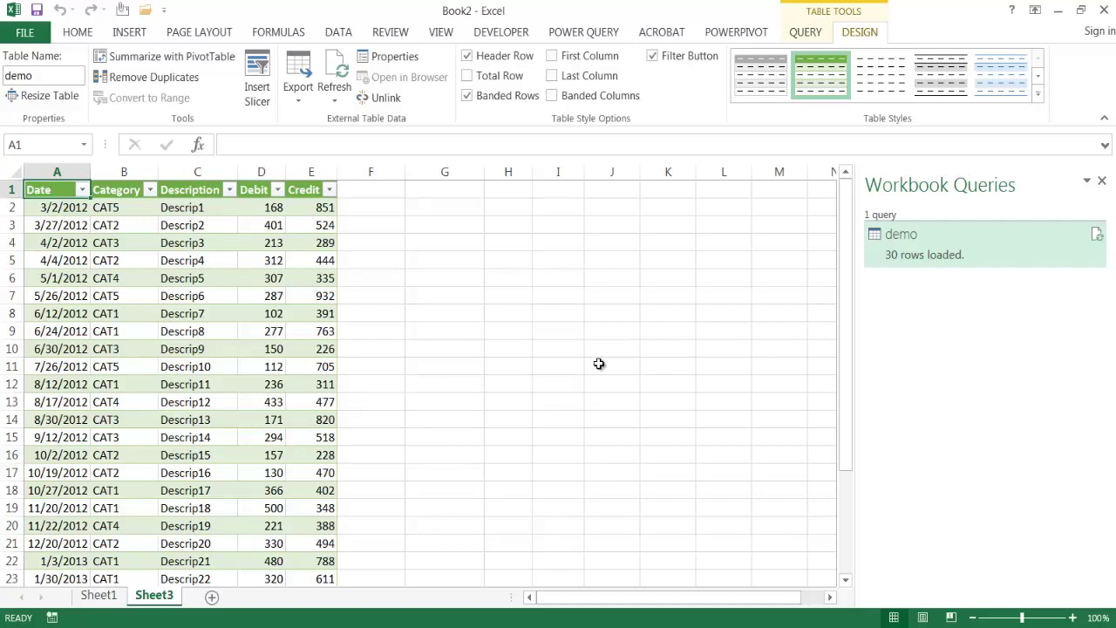
Reopen the demo query in the Query Editor and refresh its preview to show 37 combined rows.
click(606, 35)
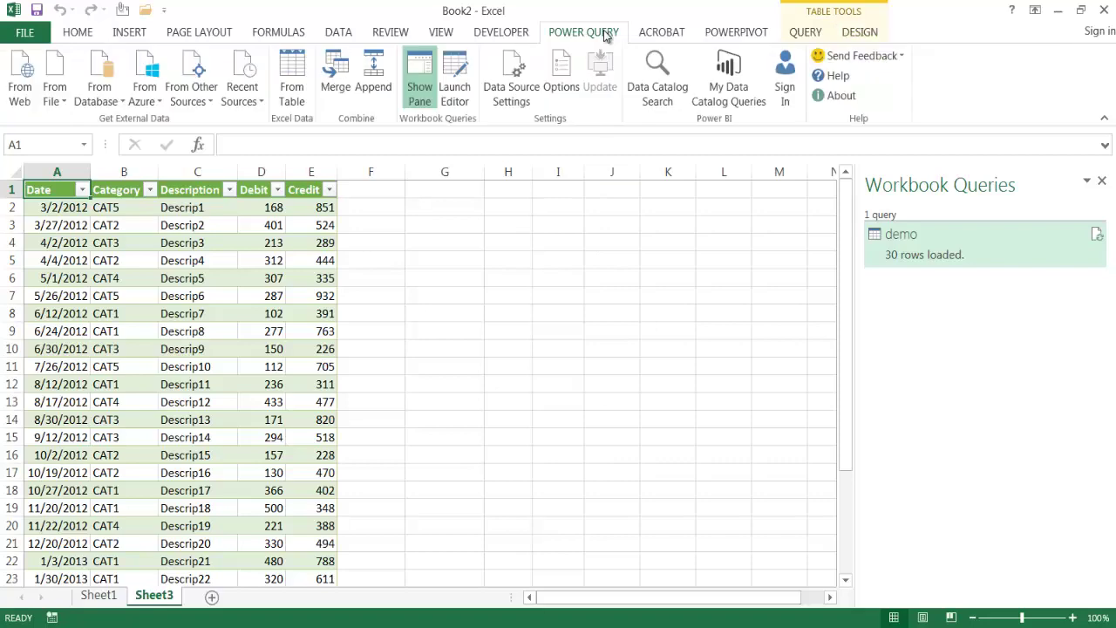
click(458, 79)
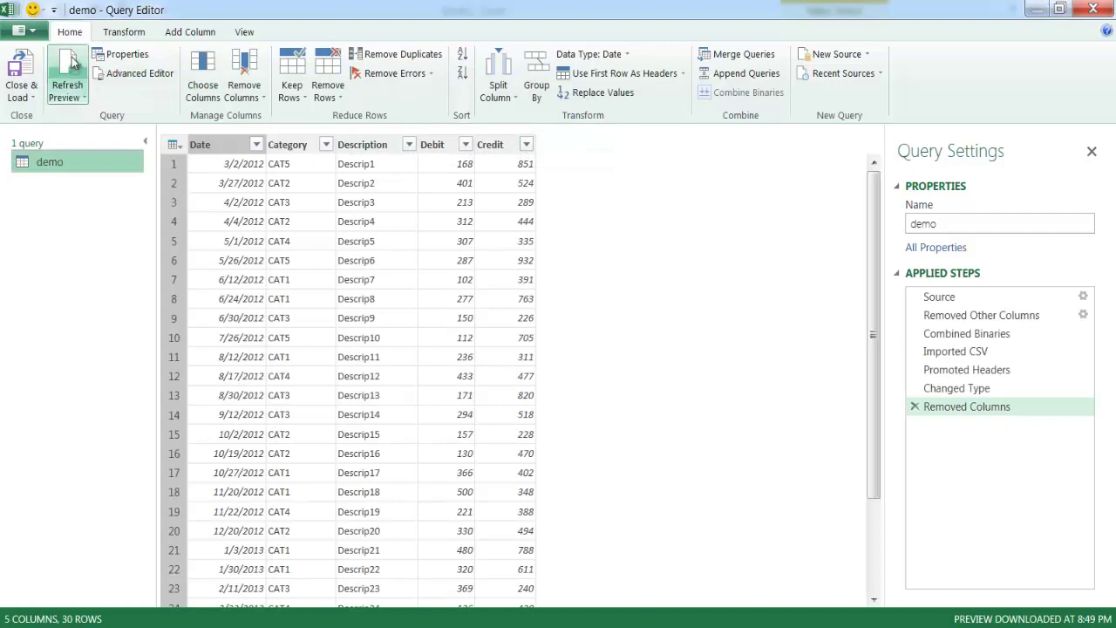
drag(876, 200, 874, 344)
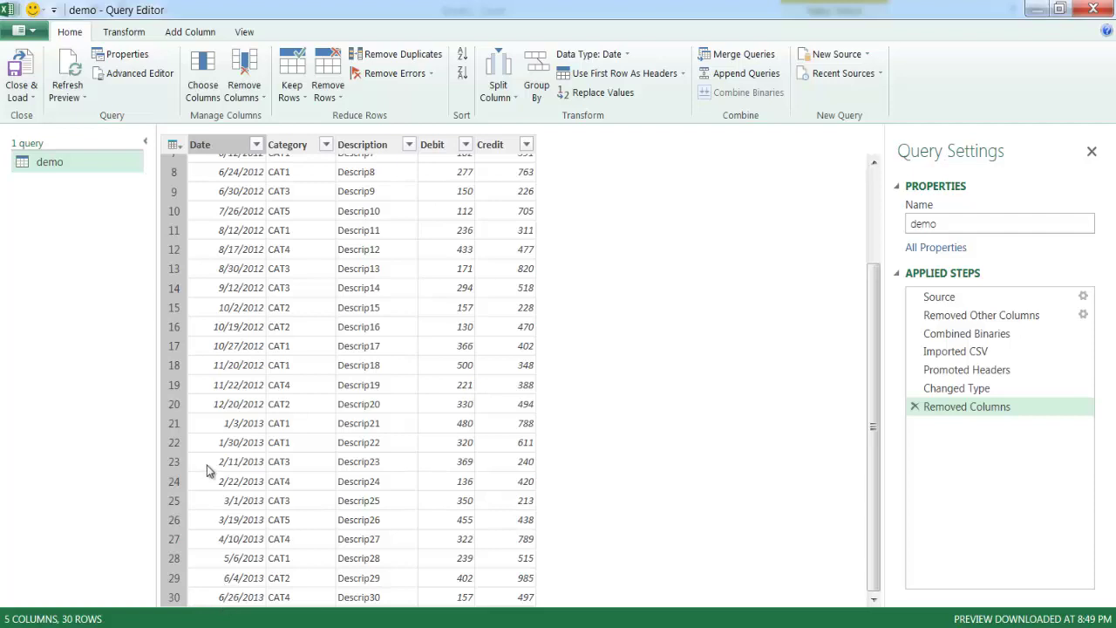
click(73, 73)
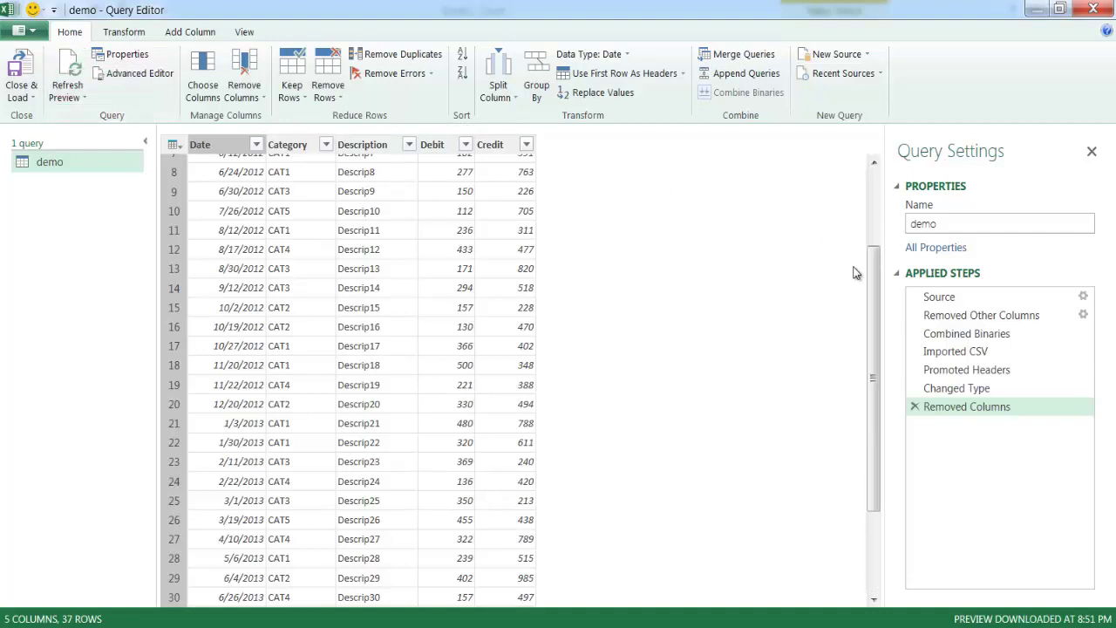
drag(873, 283, 882, 394)
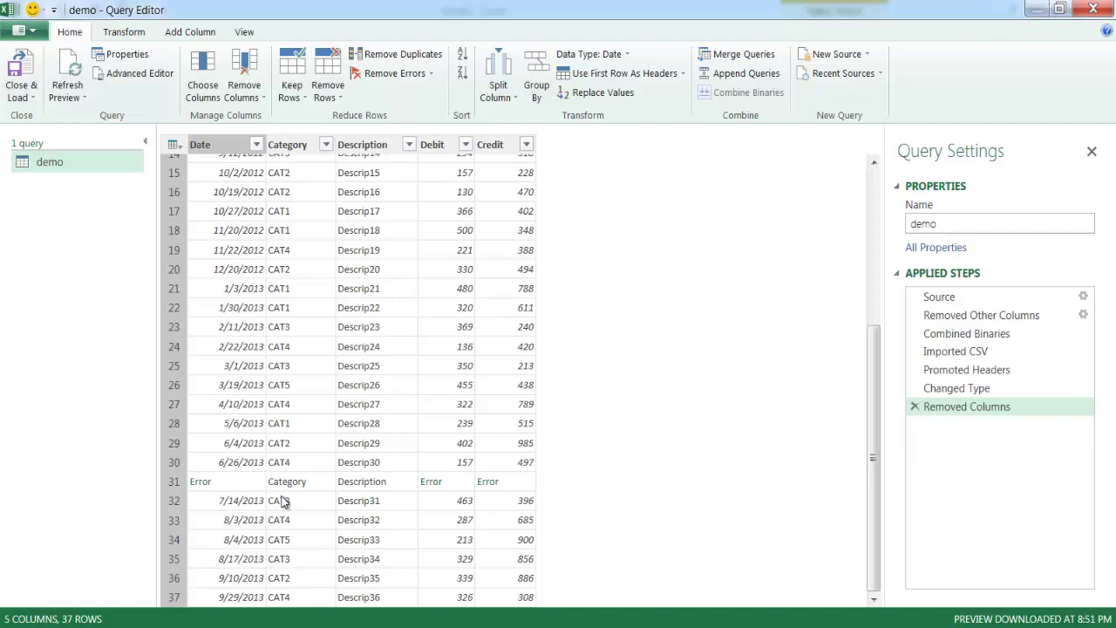
Filter the repeated 'Category' header rows out of the Category column and load the 36-row result into Sheet3.
click(325, 145)
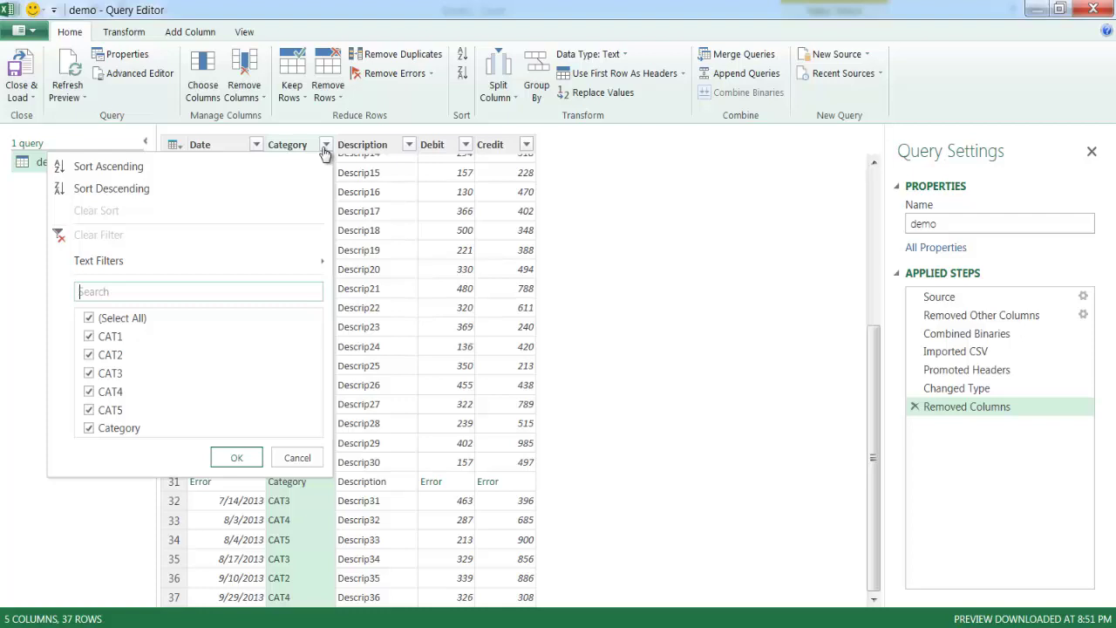
click(89, 428)
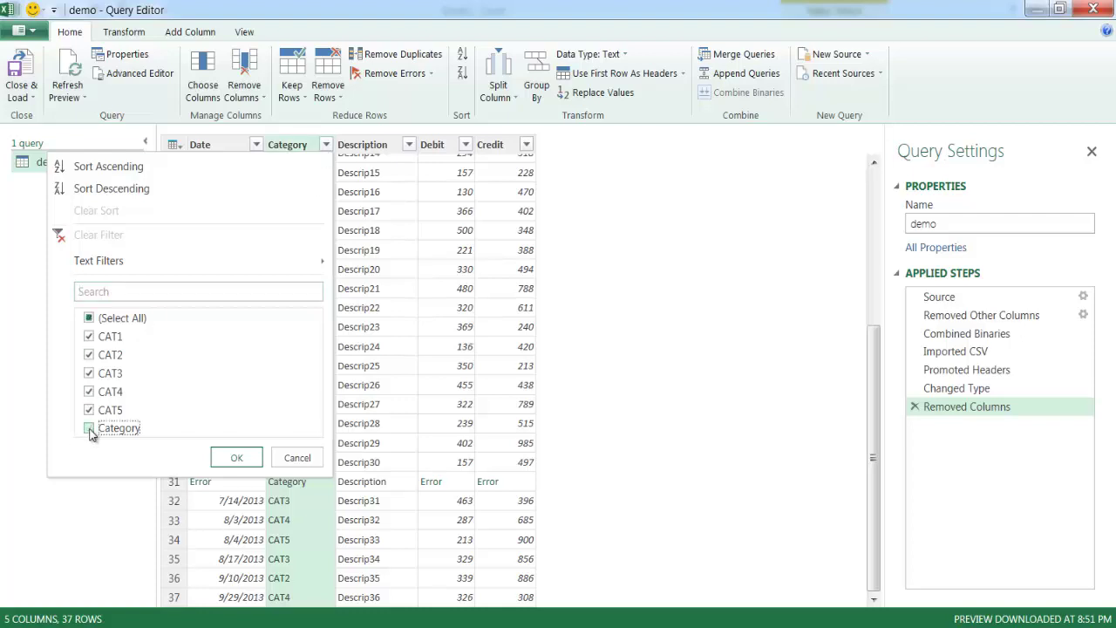
click(214, 460)
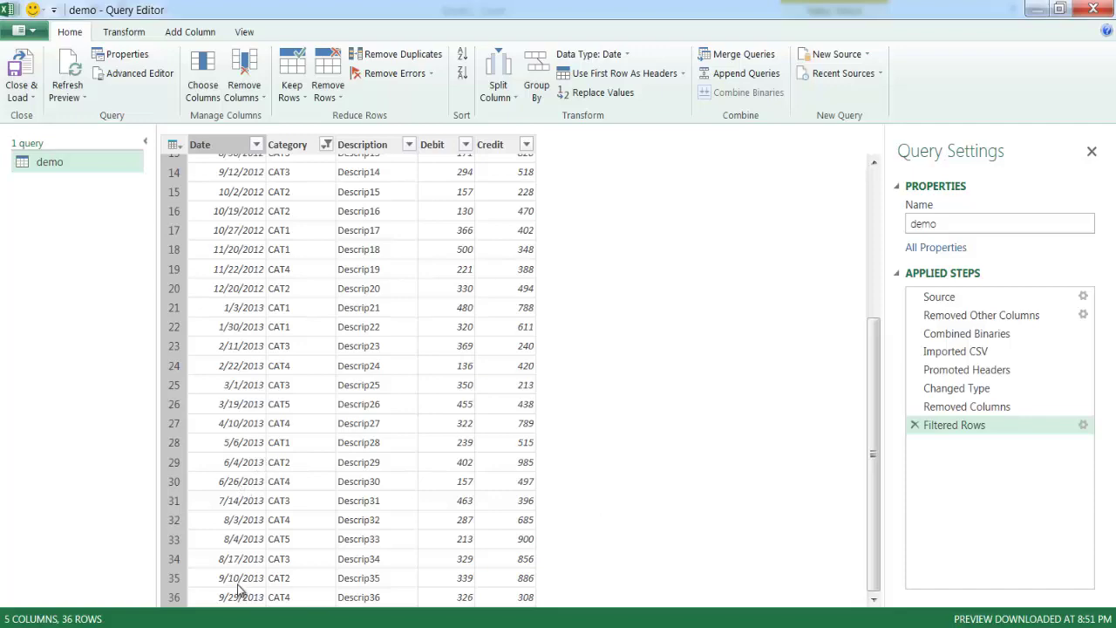
click(23, 70)
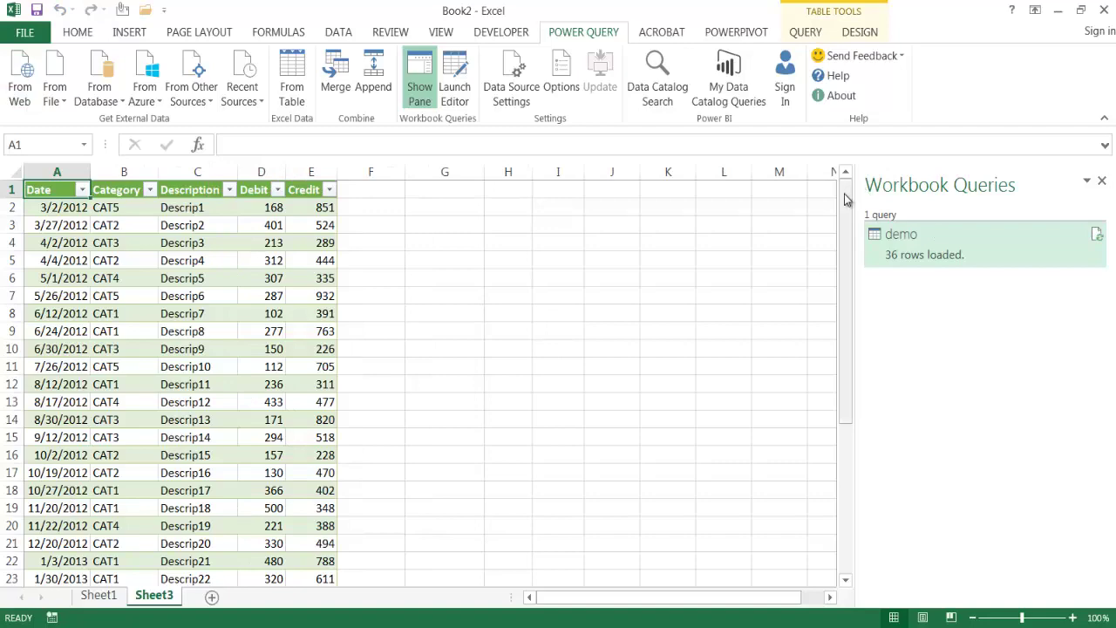
Scroll to the end of the 36-row table, then switch to the tab-separated folder window.
drag(844, 198, 854, 418)
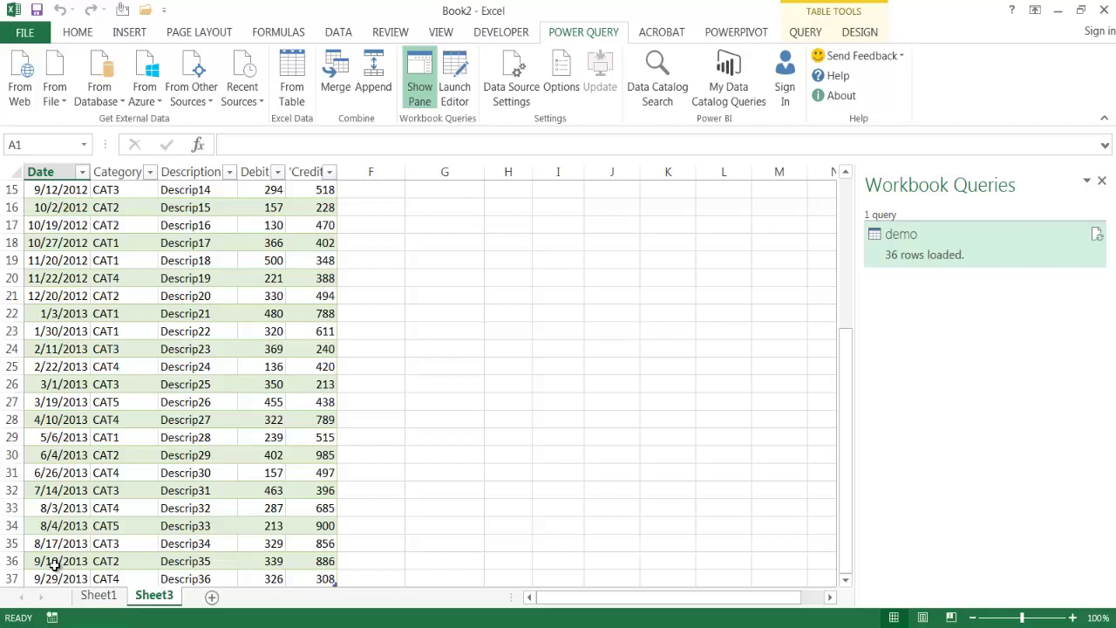
key(alt+Tab)
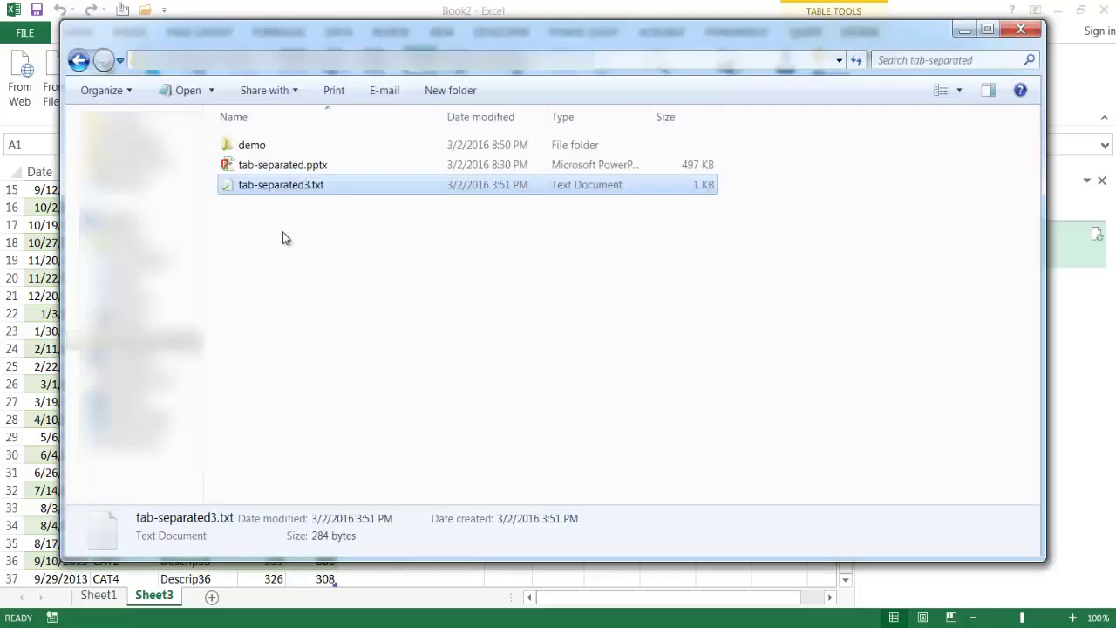
Move tab-separated3.txt into the demo folder and close the folder window.
drag(271, 187, 251, 146)
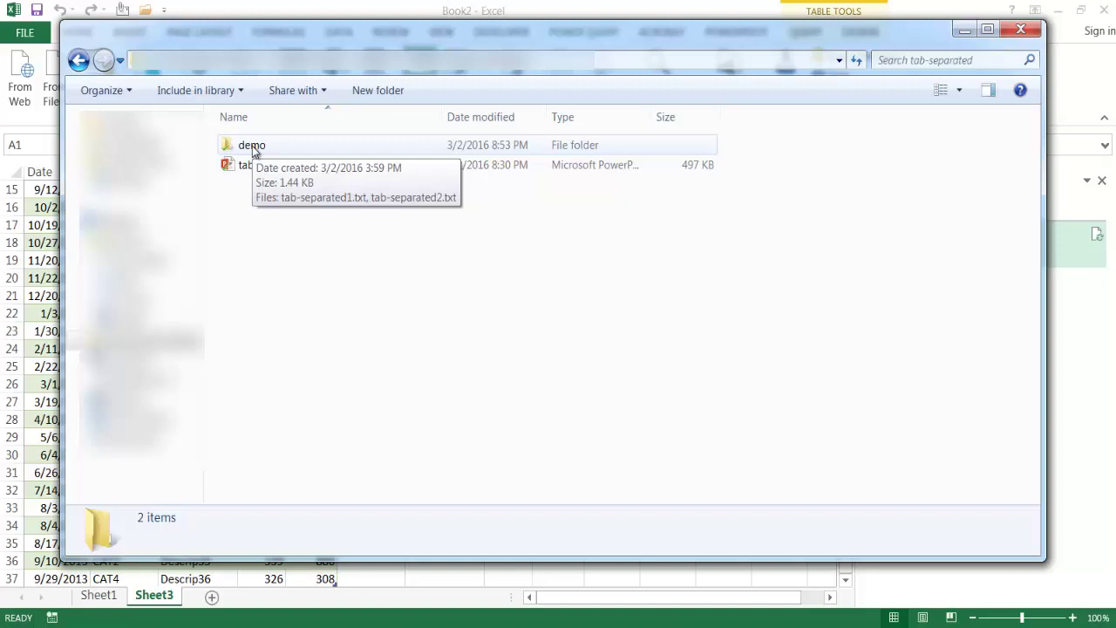
key(alt+F4)
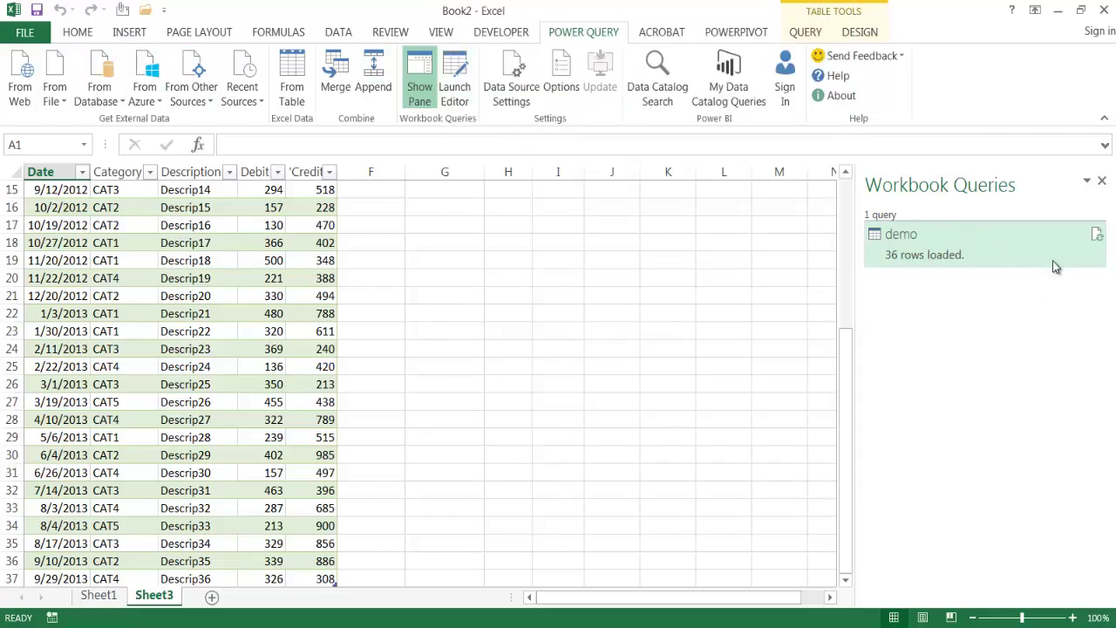
Refresh the demo query to 42 rows and check the rows from 9/10/2013 to the last, 12/14/2013.
mouse_move(1035, 252)
click(1097, 237)
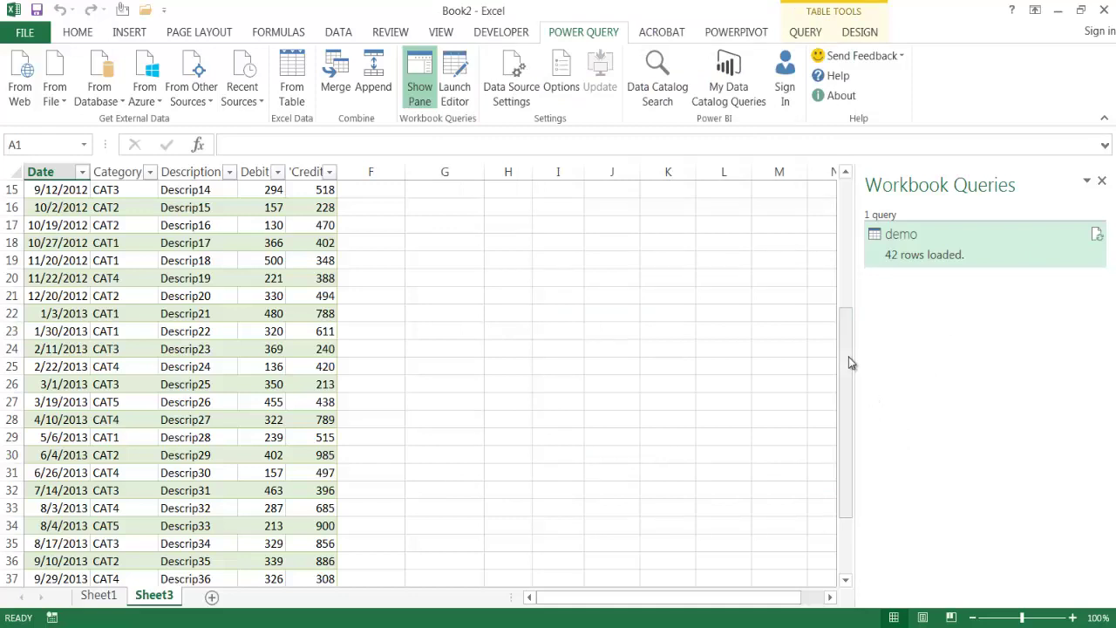
drag(845, 356, 842, 410)
click(33, 454)
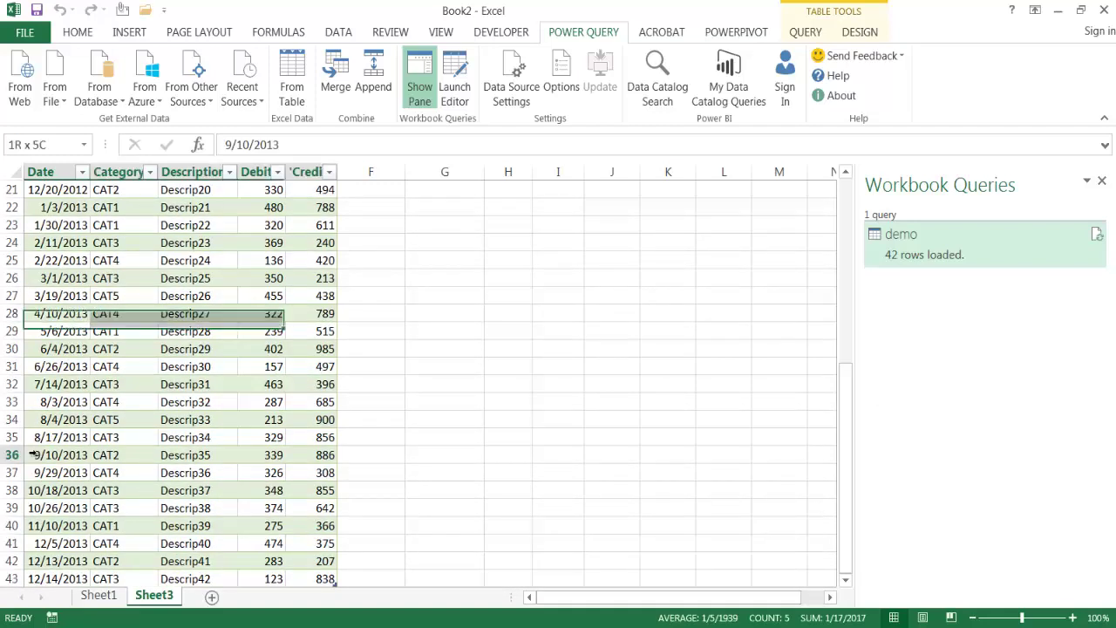
click(48, 578)
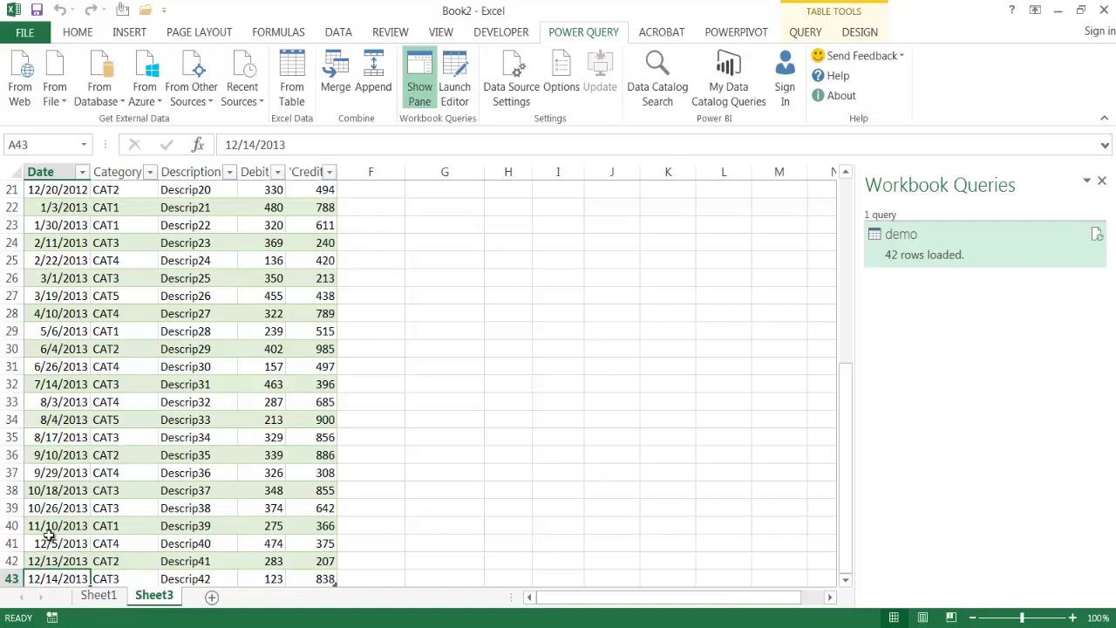
click(50, 456)
click(42, 577)
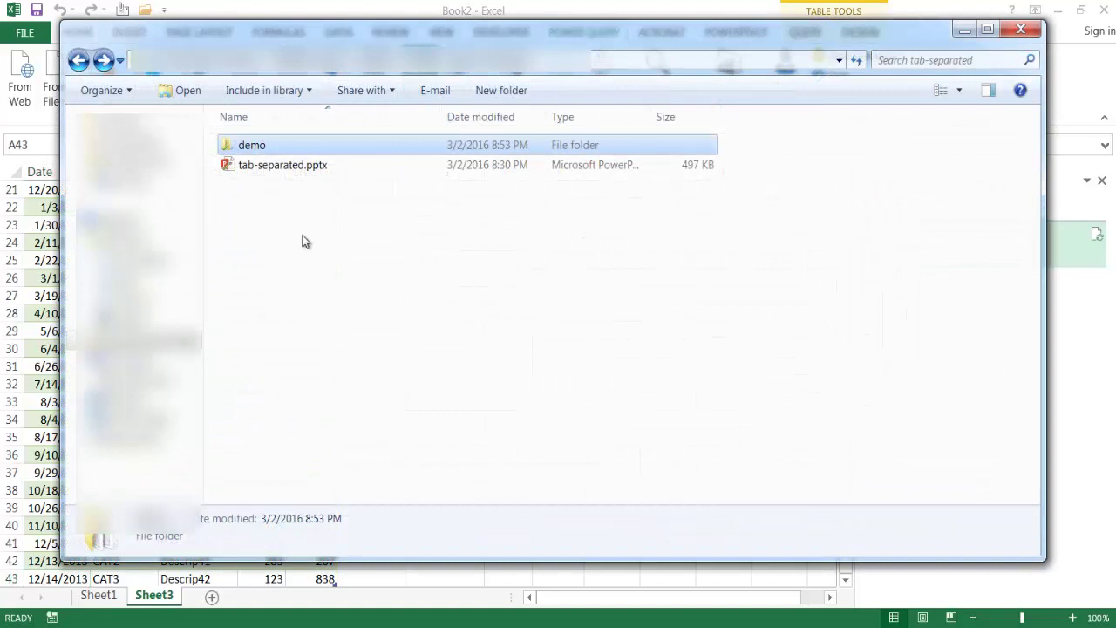
View tab-separated3.txt from the demo folder in Notepad, then return to the Excel table.
double_click(251, 147)
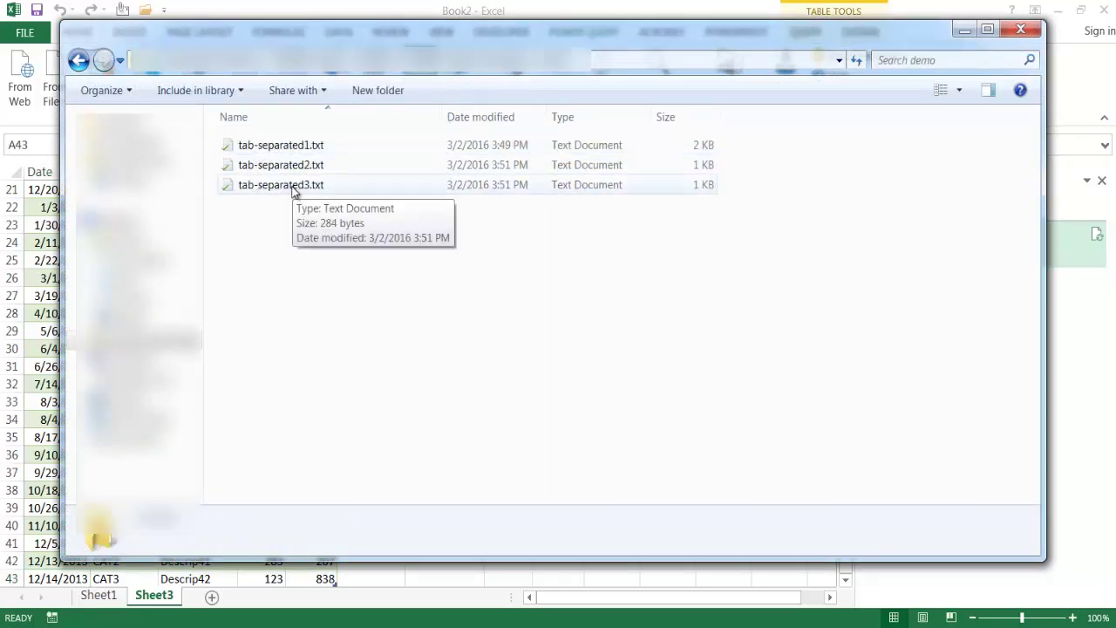
double_click(281, 184)
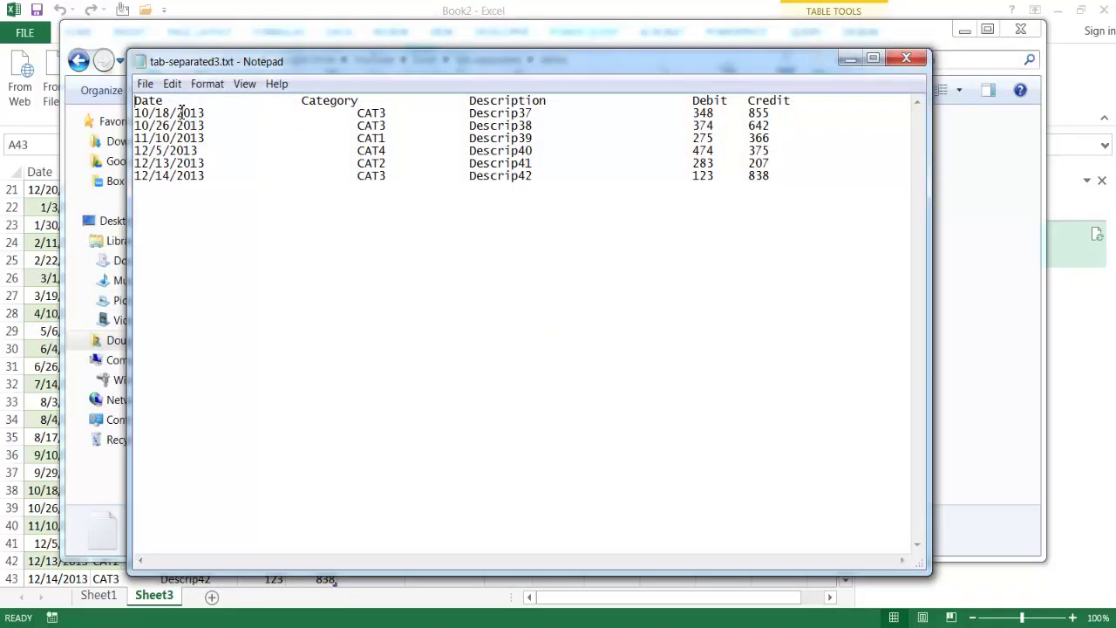
double_click(149, 103)
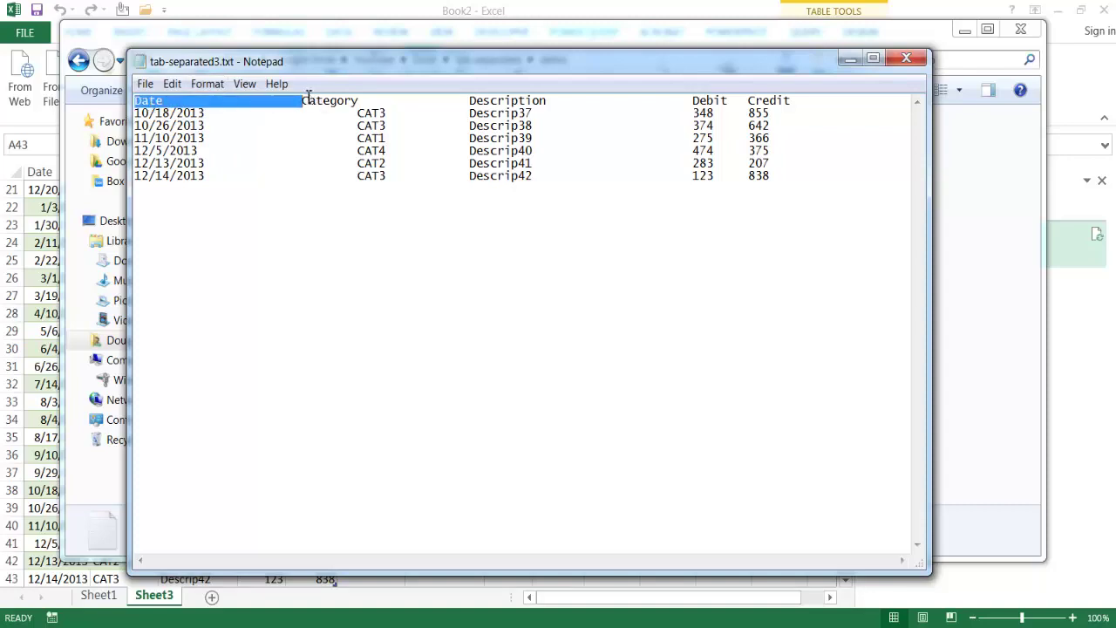
key(alt+Tab)
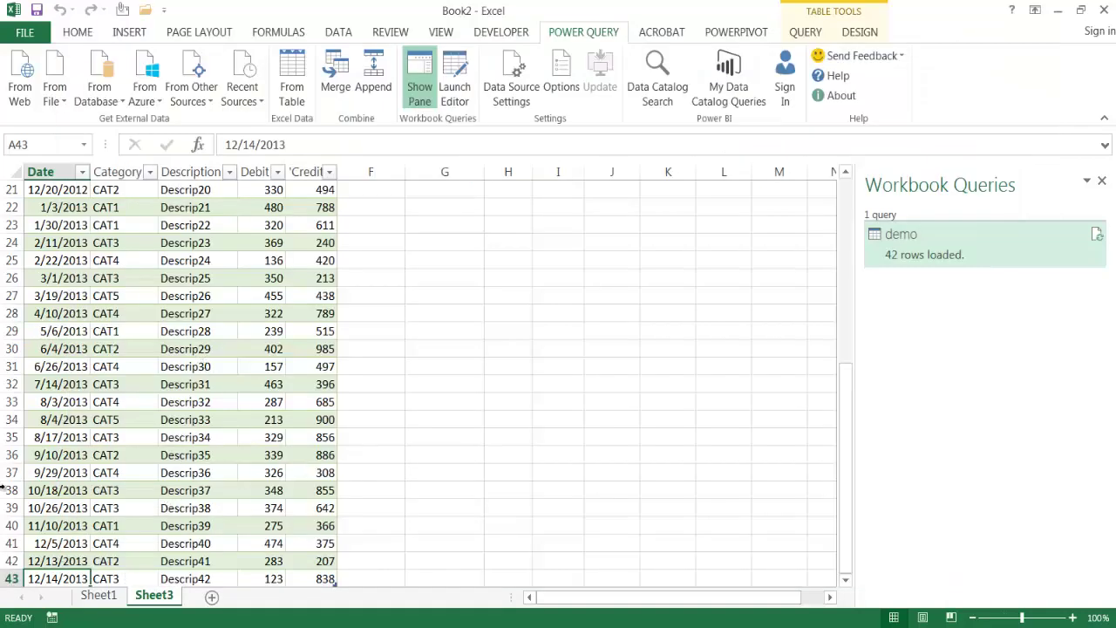
click(32, 490)
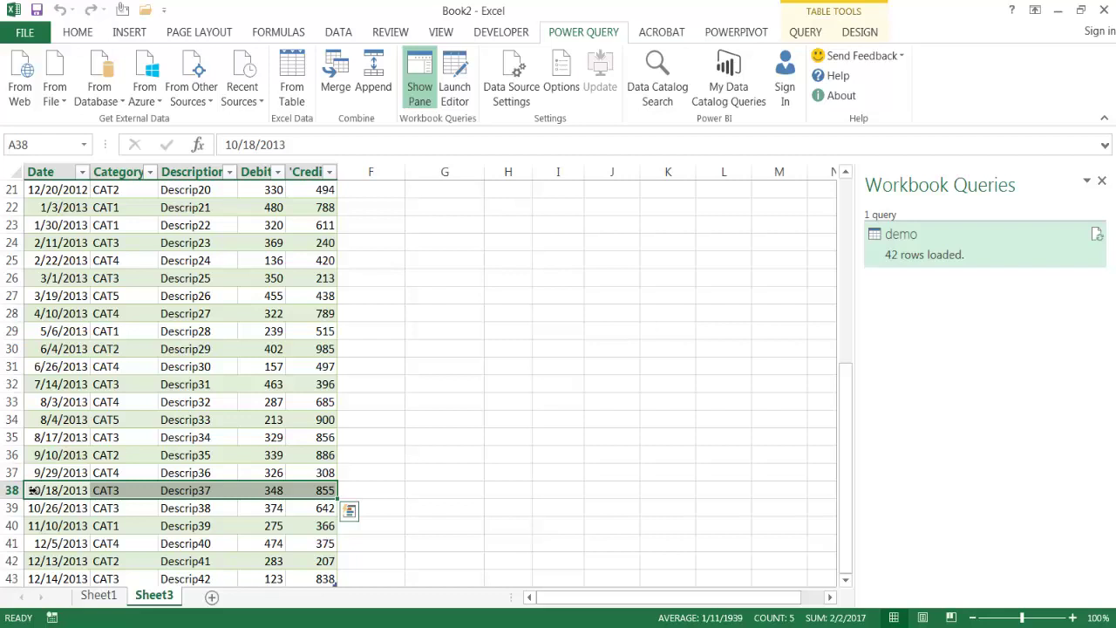
key(alt+Tab)
click(159, 132)
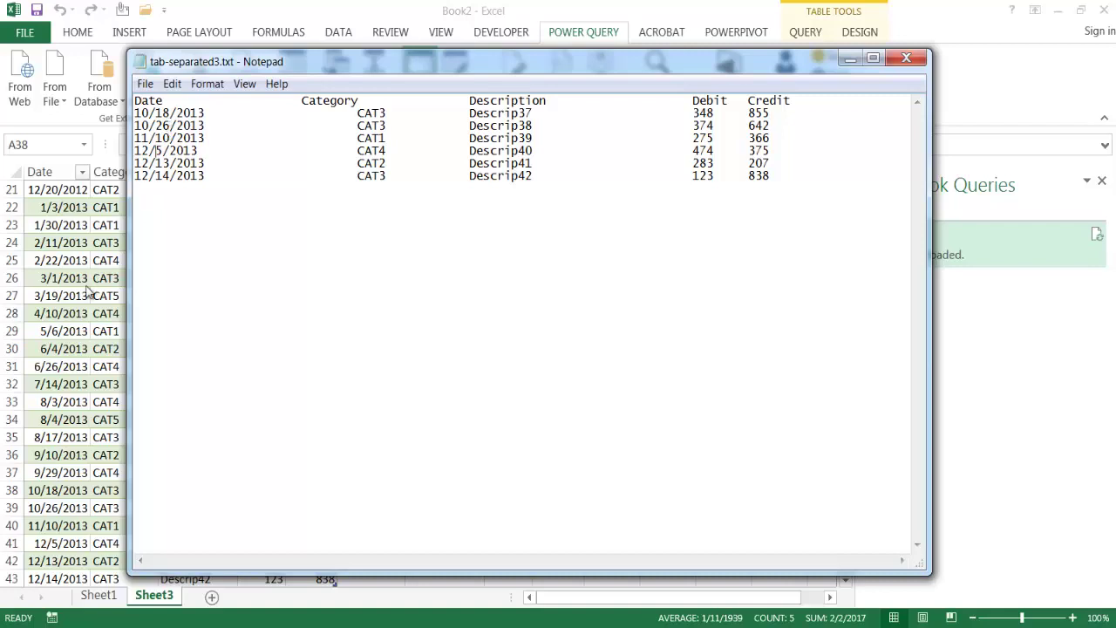
key(alt+Tab)
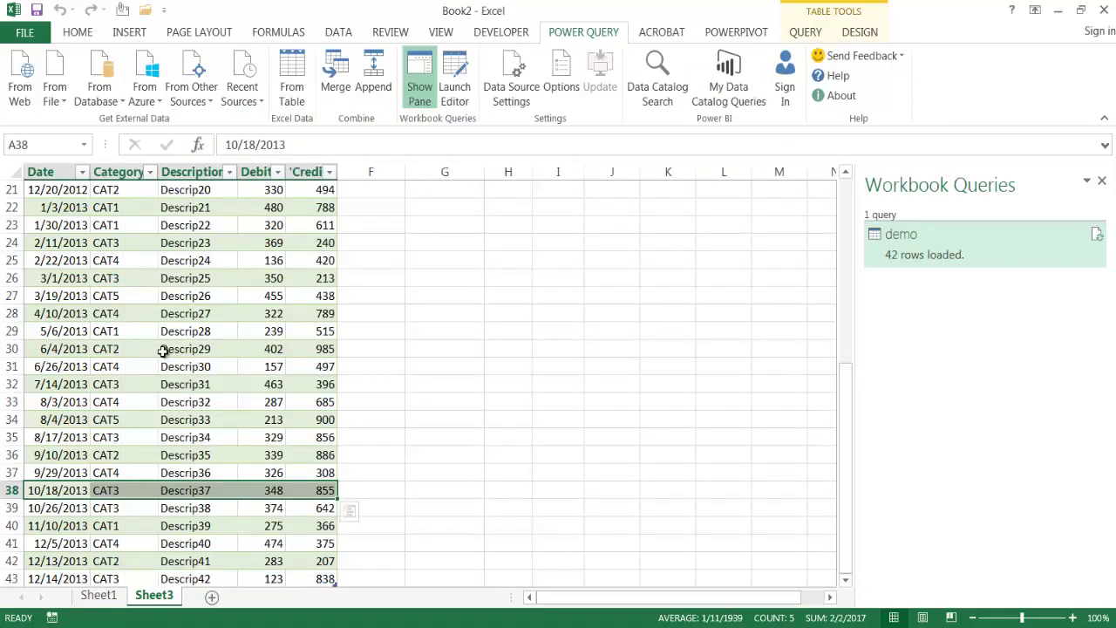